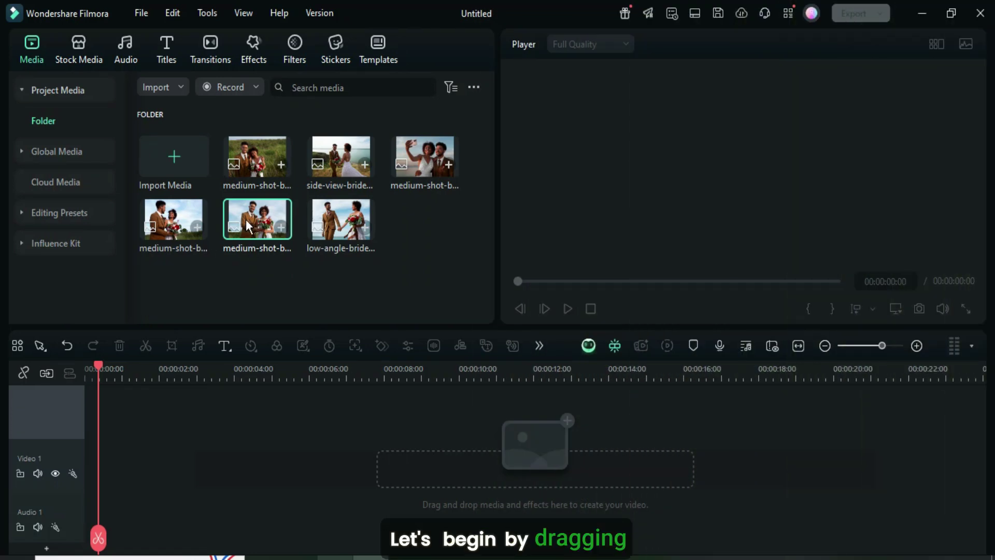
Put the couple photo on Video 1, crop it to fit the frame, and trim it to 00:00:03:00.
drag(246, 220, 143, 473)
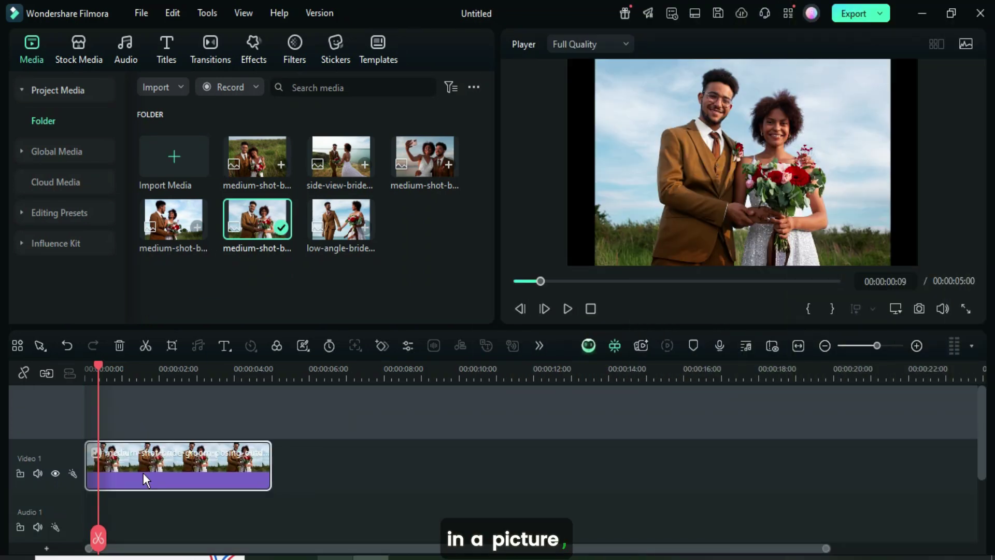
right_click(149, 465)
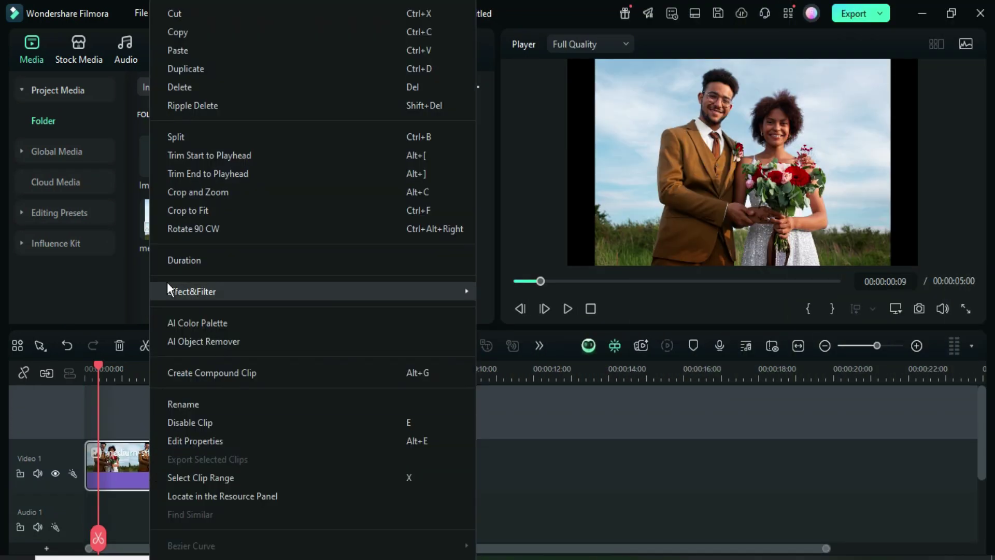
click(197, 206)
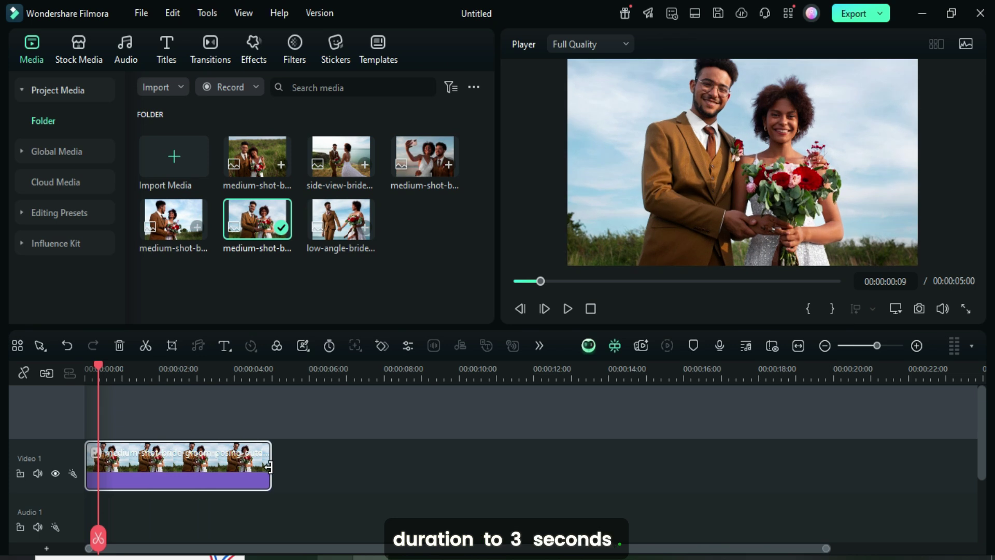
drag(268, 467, 193, 460)
scroll(144, 421, up, 3)
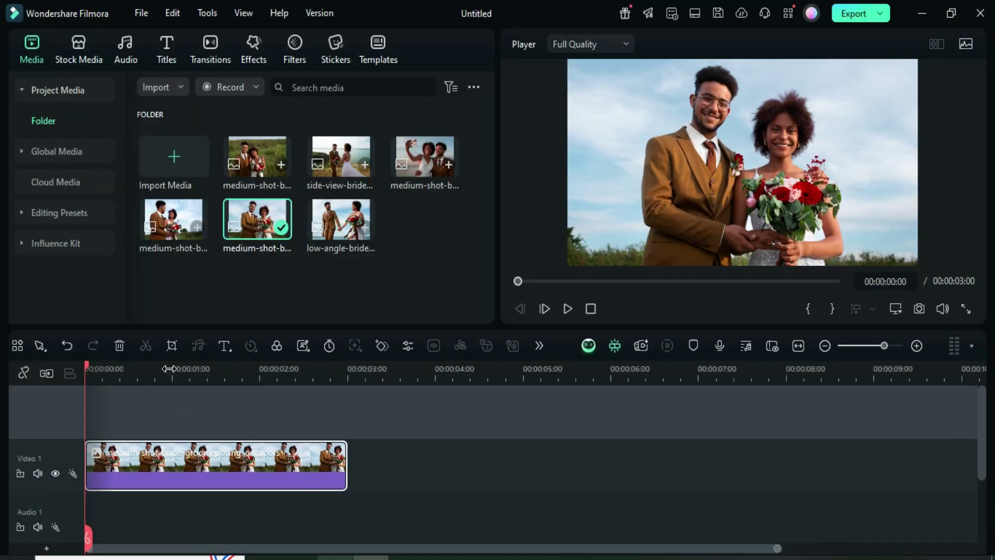
Add a Transform keyframe to the photo clip at frame 10.
click(88, 364)
click(120, 366)
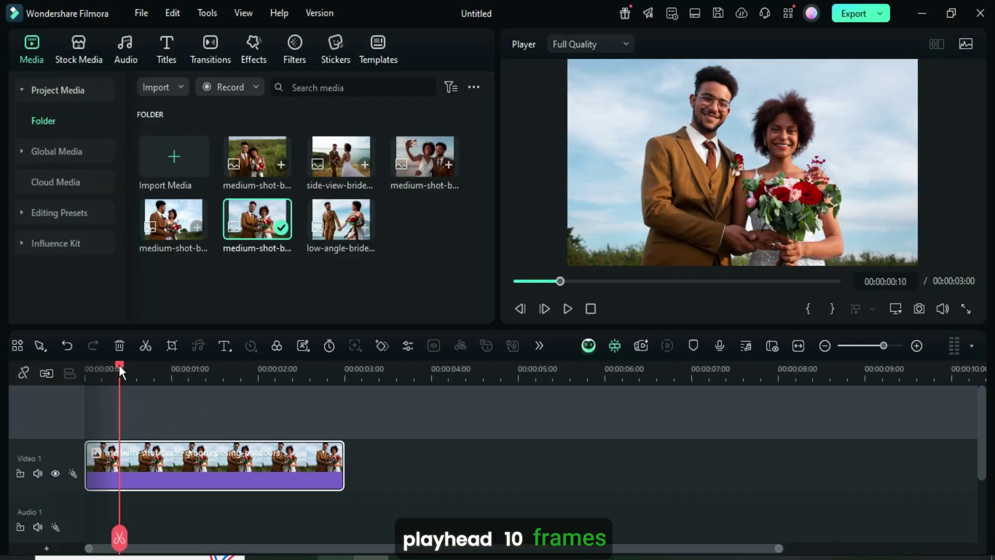
double_click(173, 471)
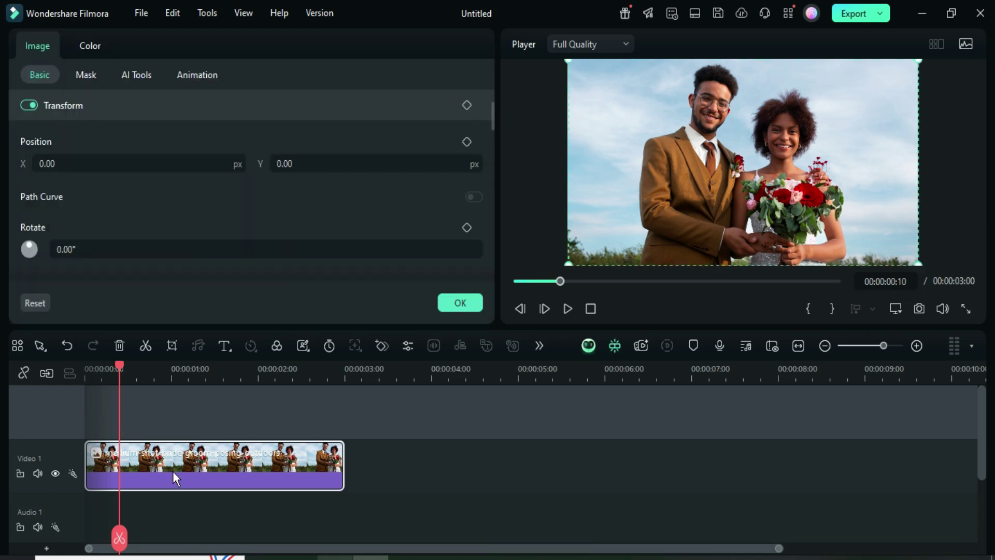
scroll(494, 113, up, 2)
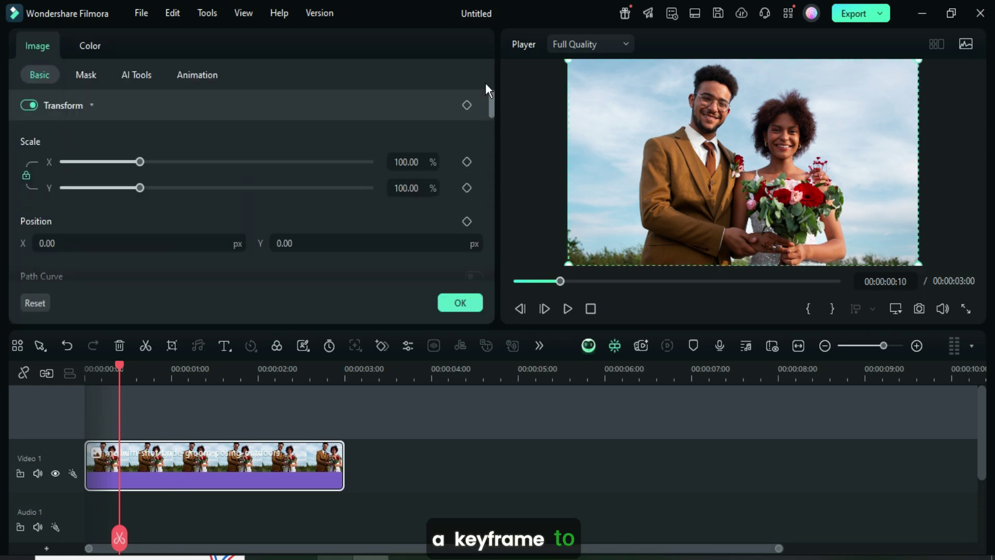
click(467, 105)
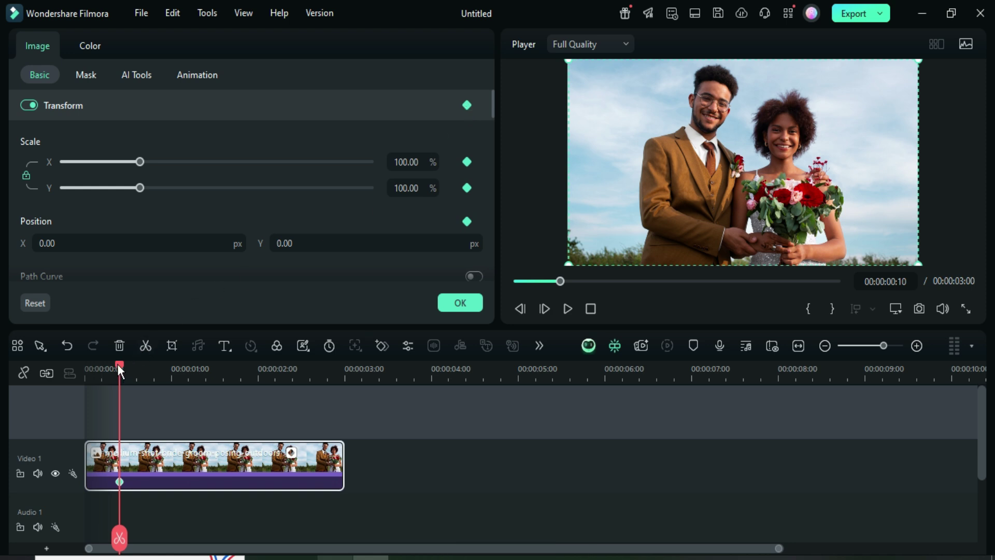
Add a first-frame keyframe with Position X -655, Y 1823 and rotation -45°.
drag(117, 364, 80, 356)
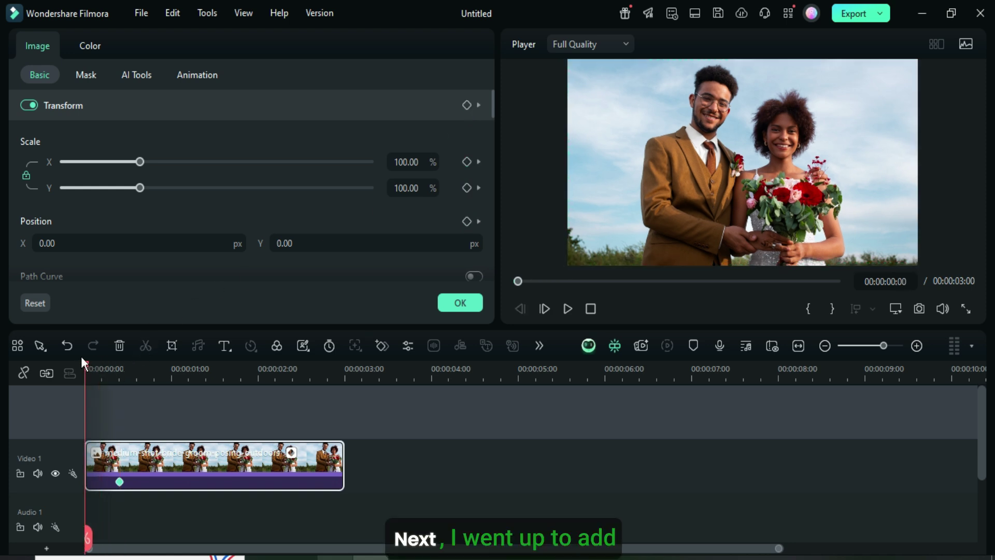
click(466, 105)
drag(493, 98, 493, 110)
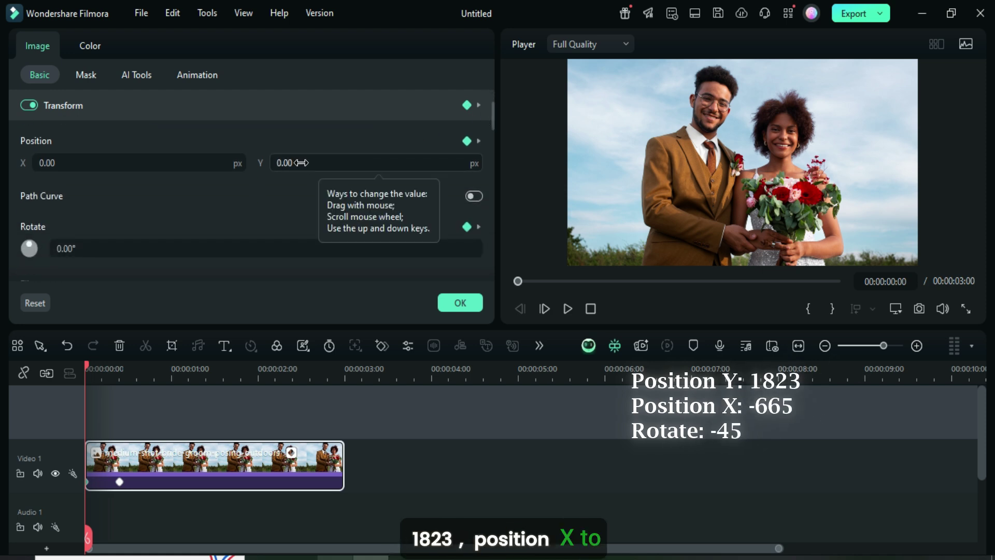
text(1823)
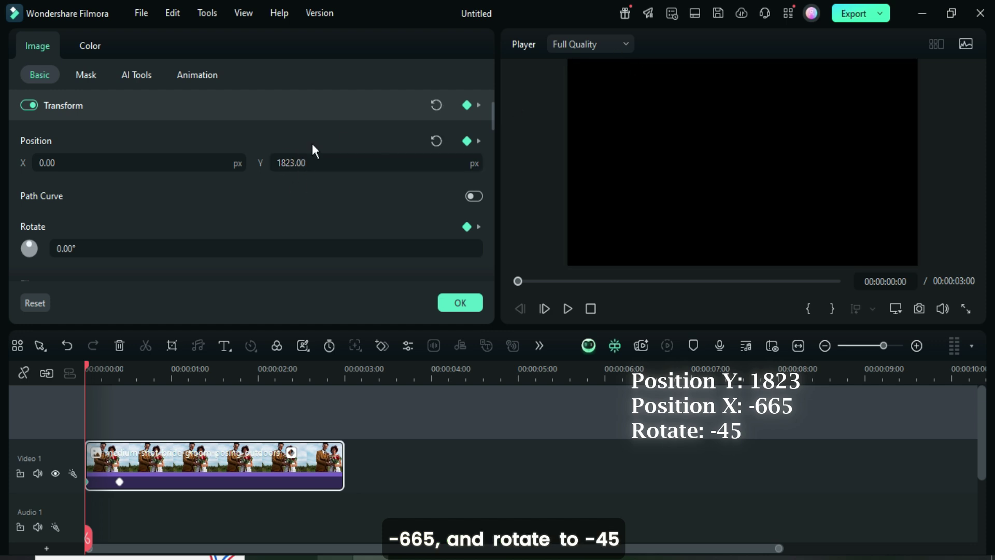
click(106, 167)
text(-56)
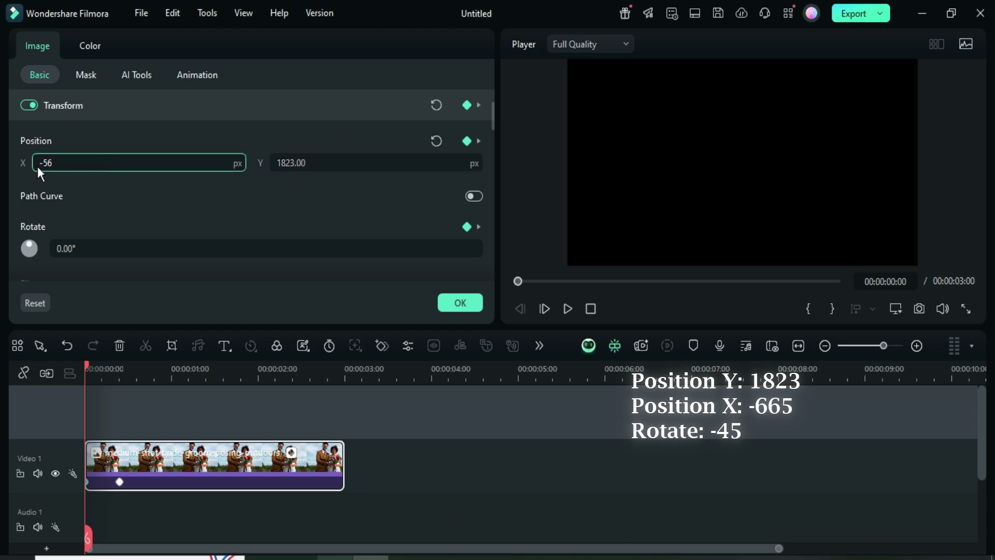
key(BackSpace)
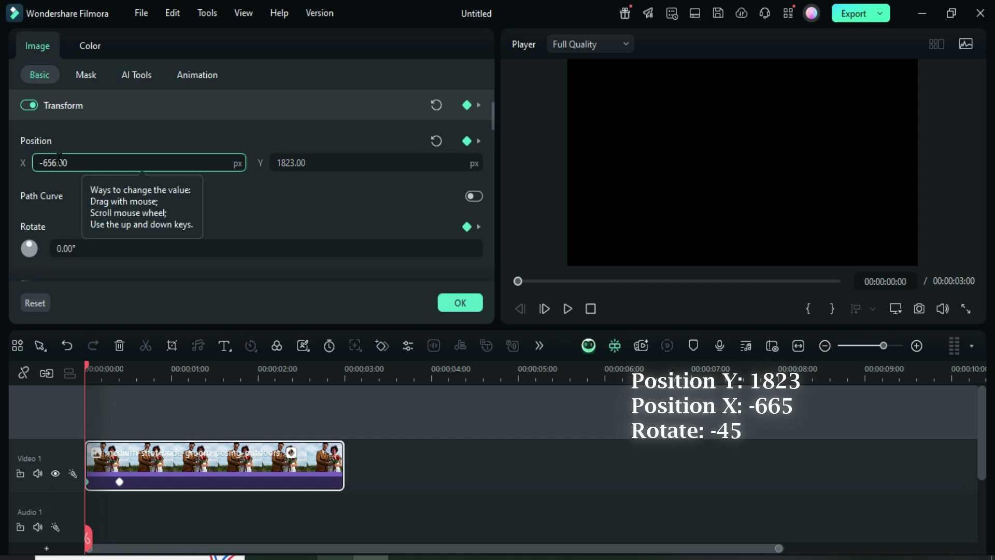
text(5)
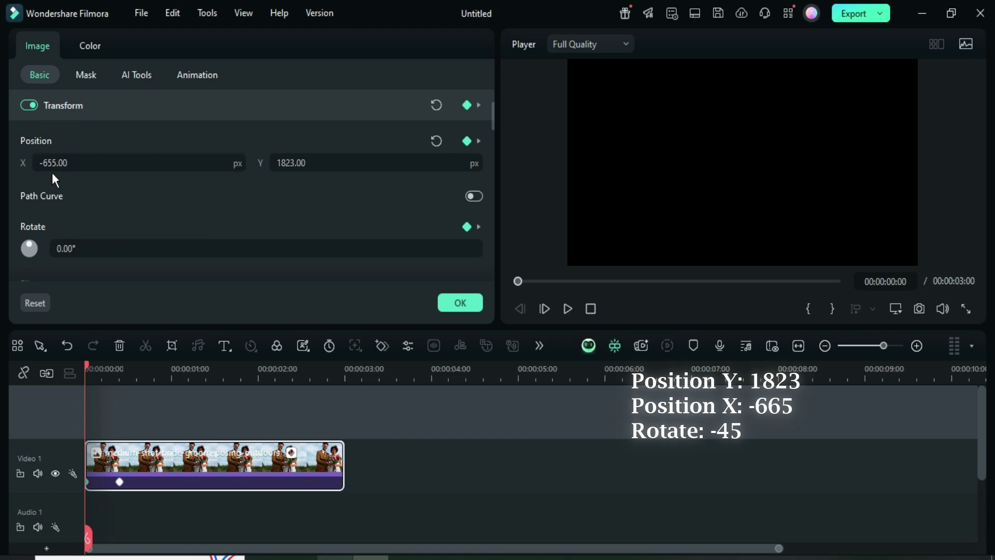
click(78, 247)
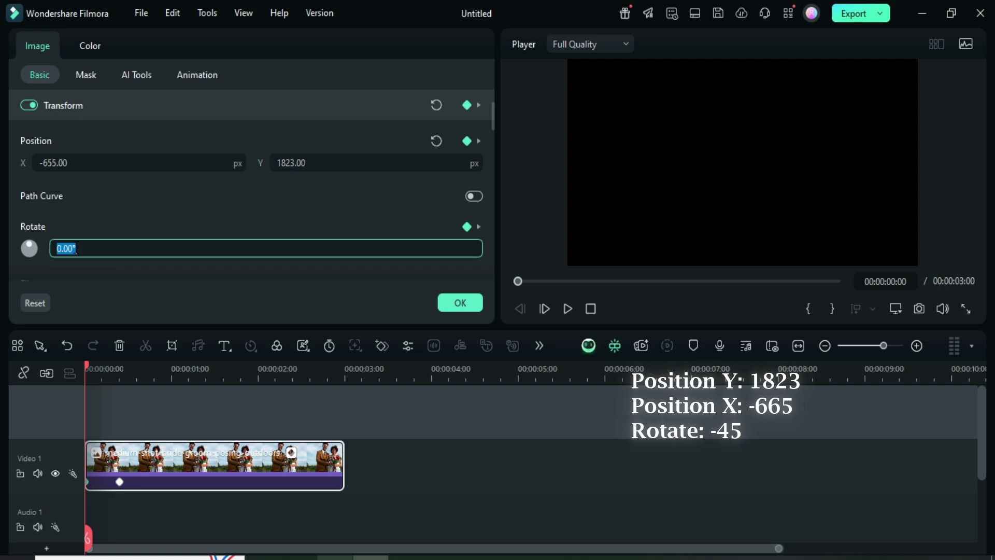
text(-45)
key(Return)
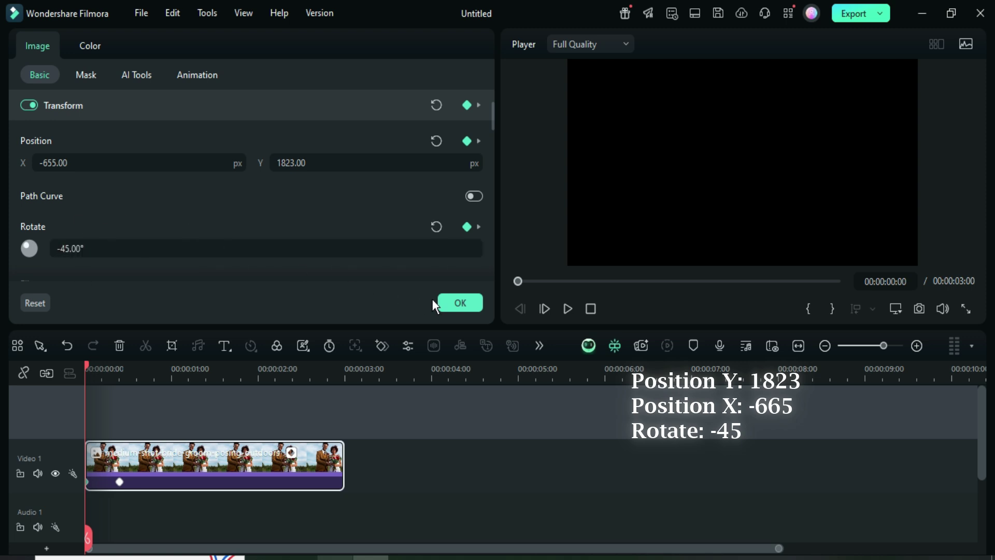
click(451, 303)
Search the effects for flicker and apply Flicker Jitter 03 to the couple photo clip.
click(253, 50)
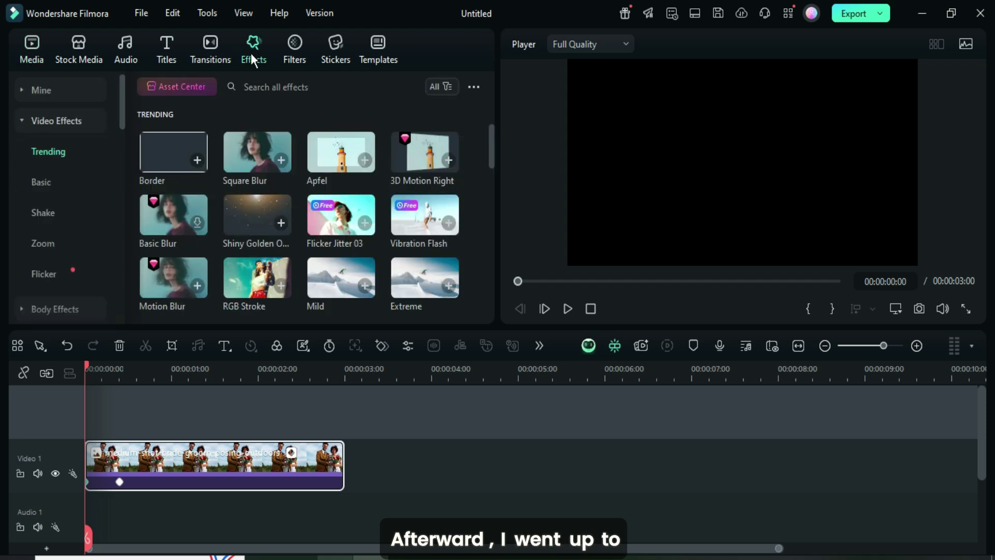
click(290, 87)
click(360, 131)
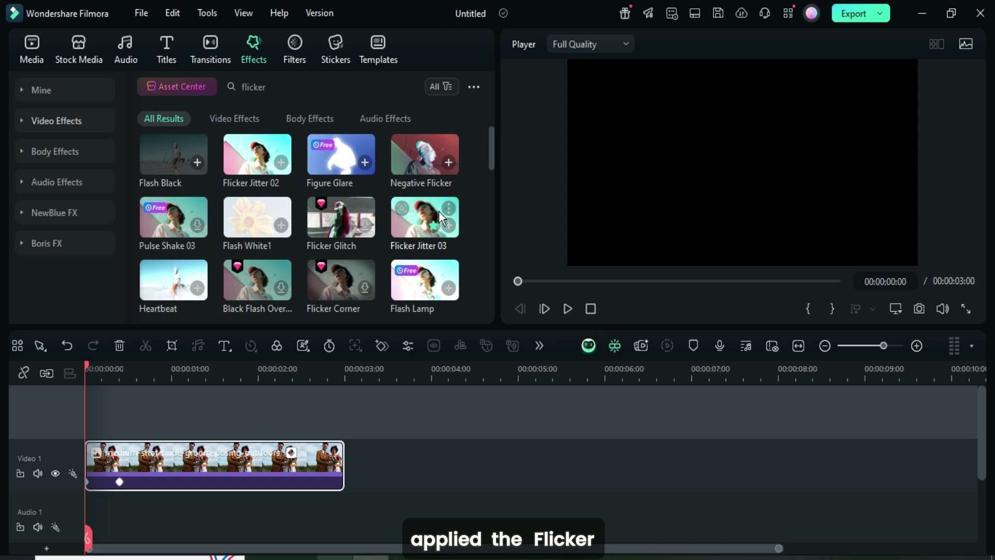
drag(423, 246, 191, 473)
Set Flicker Jitter 03 Speed and Strength to 20, then return to the project media.
double_click(190, 468)
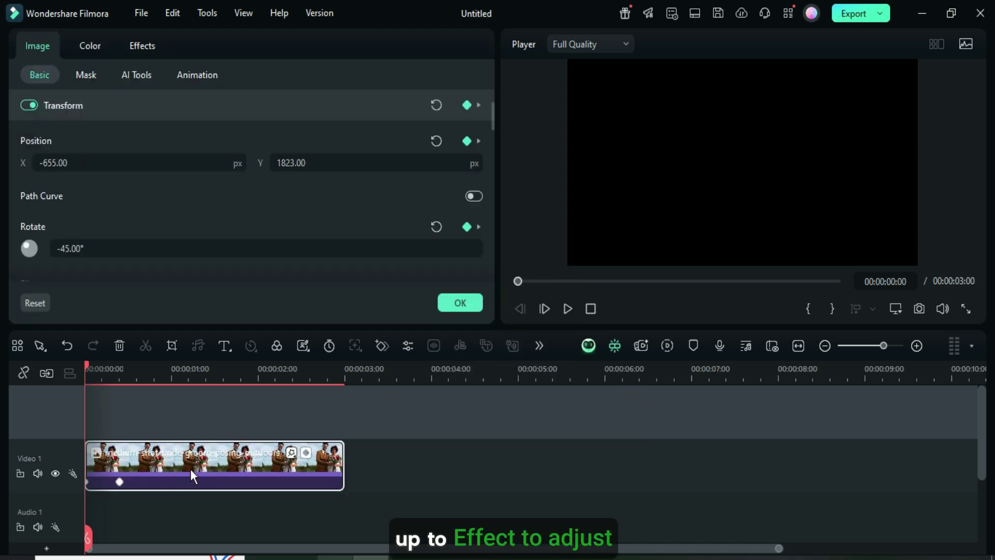
click(139, 46)
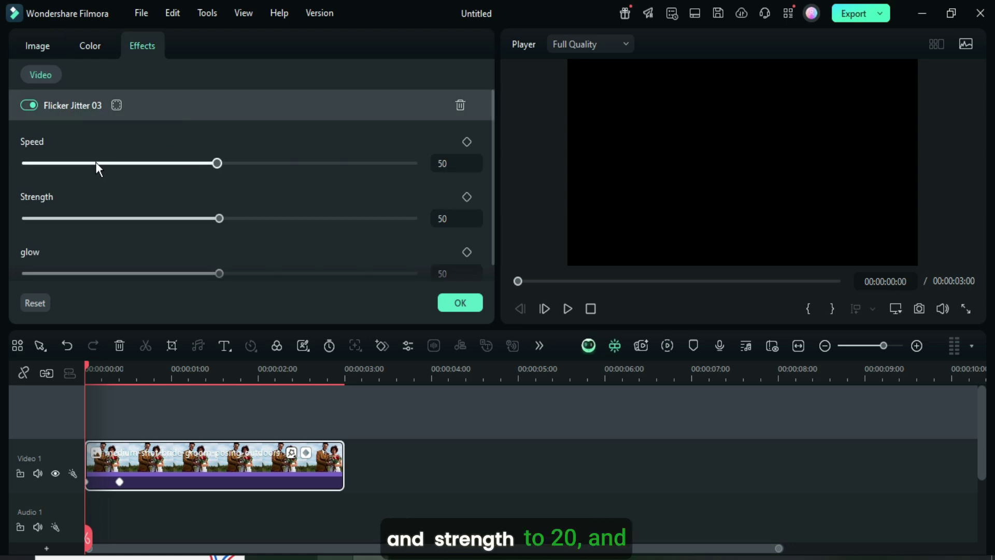
click(450, 218)
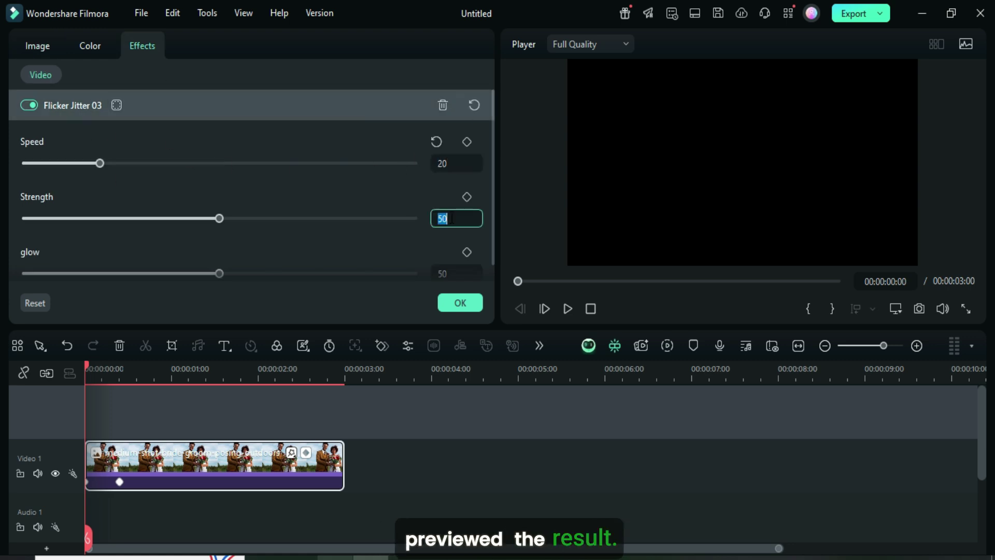
text(20)
key(Return)
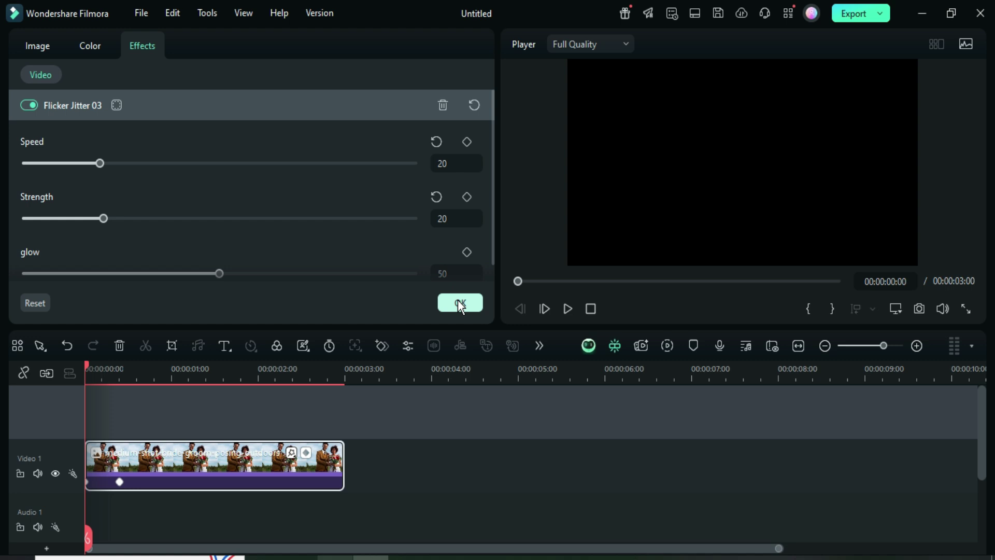
click(459, 302)
click(33, 52)
Render the timeline preview and play the clip back, stopping at 00:00:02:15.
click(666, 349)
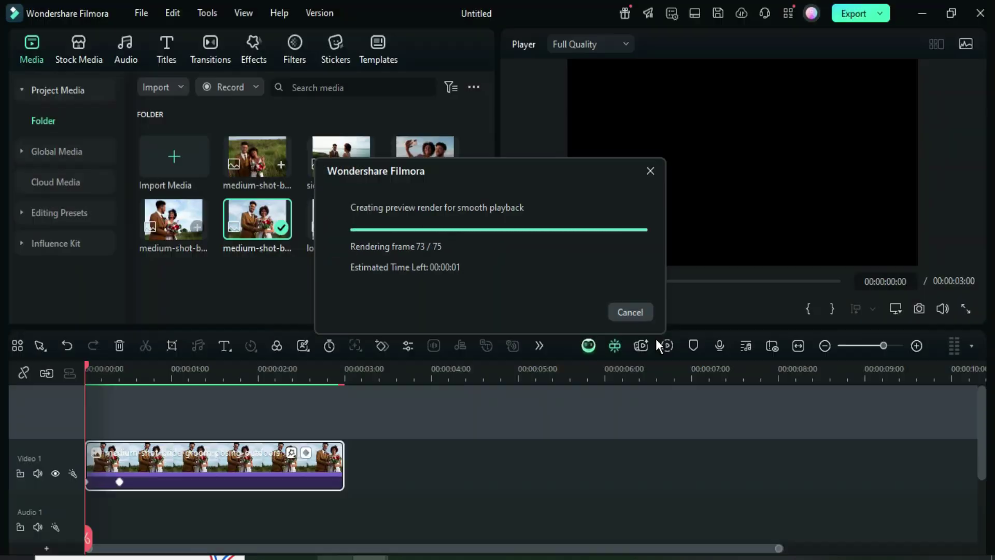
click(567, 309)
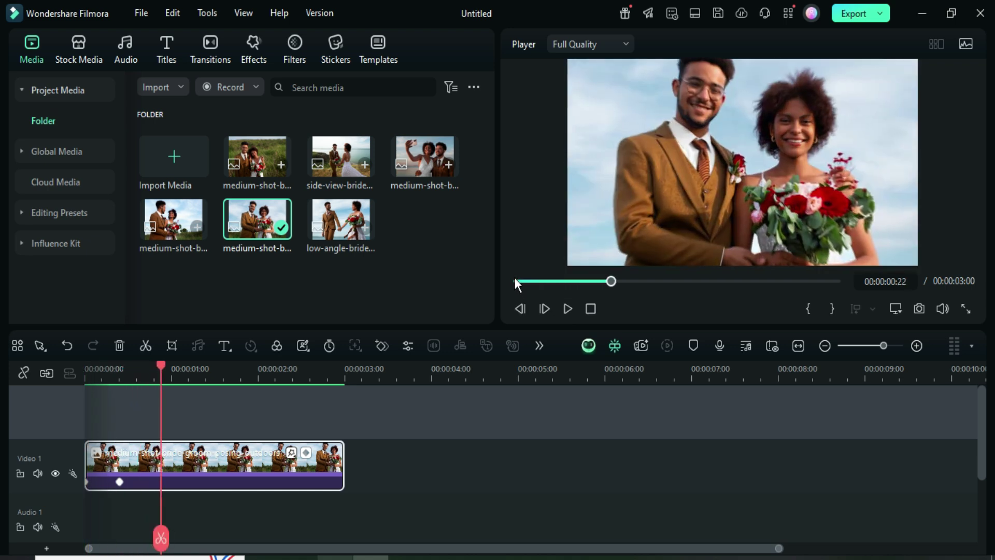
click(516, 280)
click(567, 308)
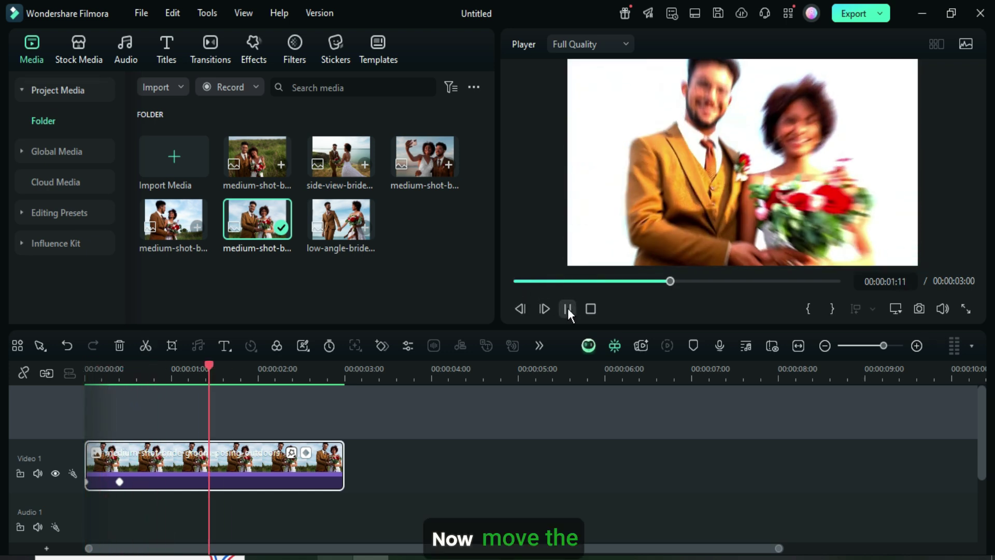
click(567, 307)
mouse_move(313, 366)
mouse_down()
mouse_move(300, 361)
mouse_move(311, 362)
mouse_up()
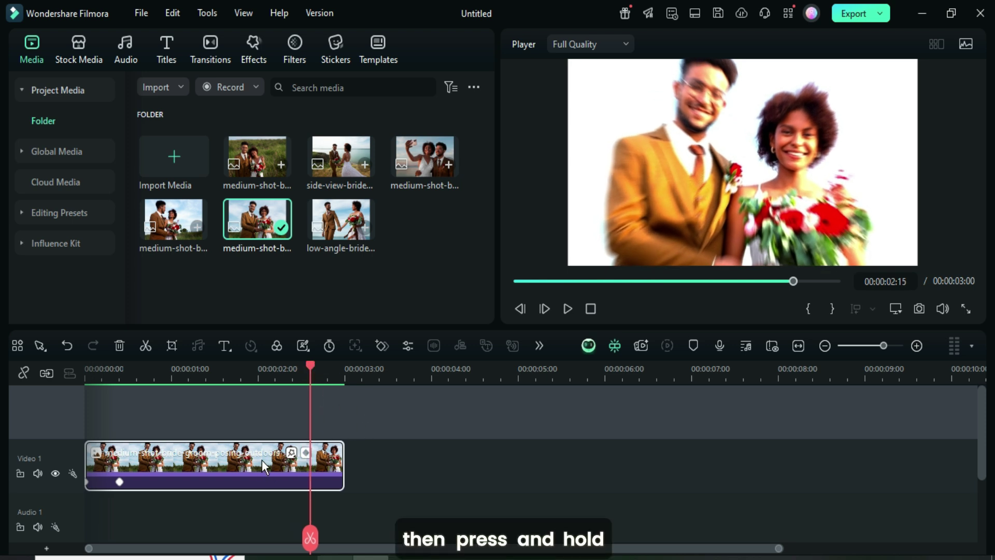
Duplicate the clip onto Video 2 starting at 00:00:02:15 and replace it with the side-view bride-and-groom photo.
drag(253, 465, 464, 415)
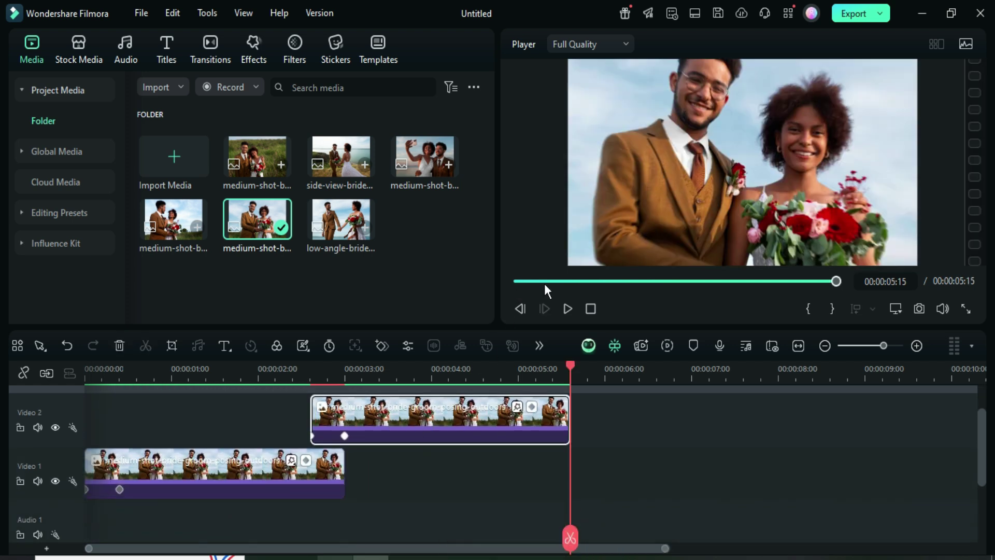
click(544, 281)
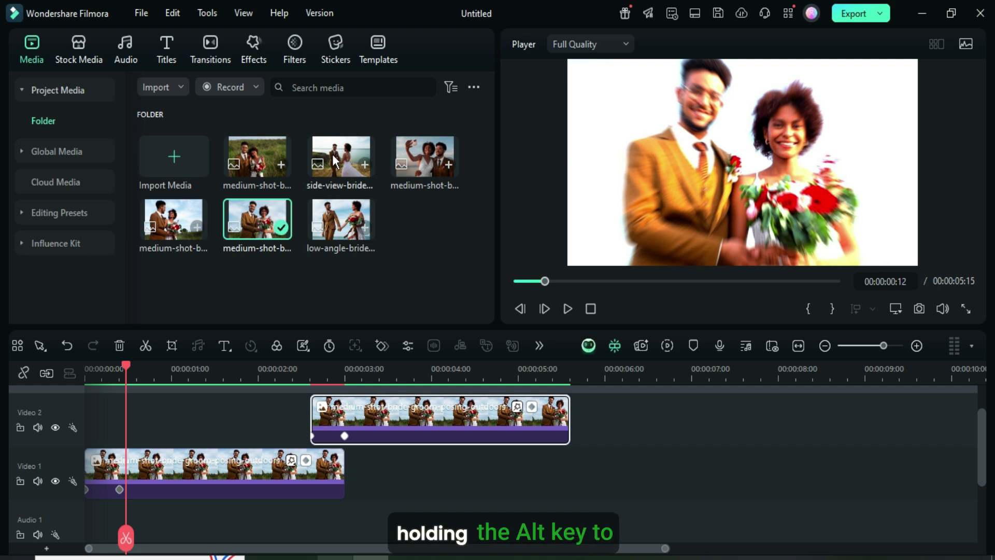
drag(332, 160, 400, 419)
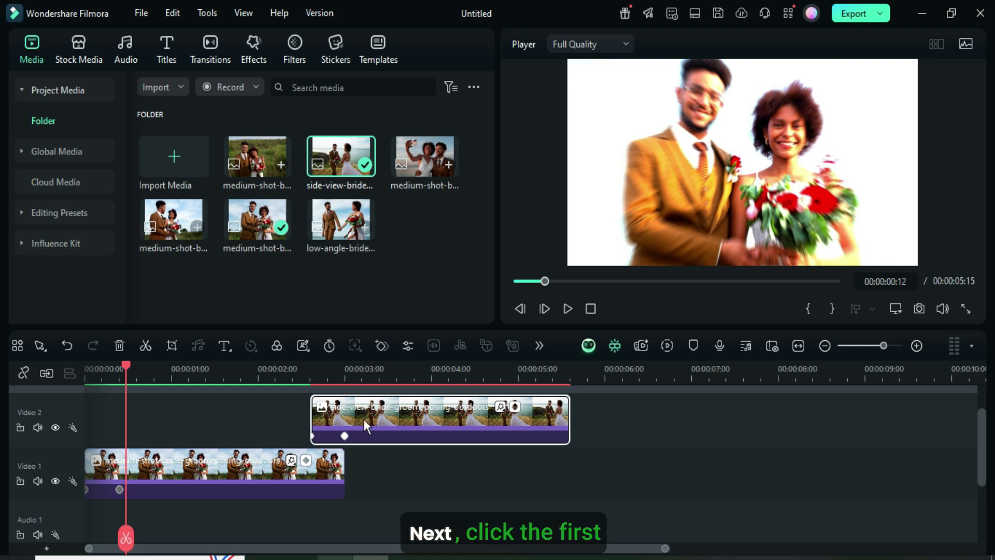
Change the Video 2 clip's first keyframe to Position X 655 and rotation 45°.
click(313, 436)
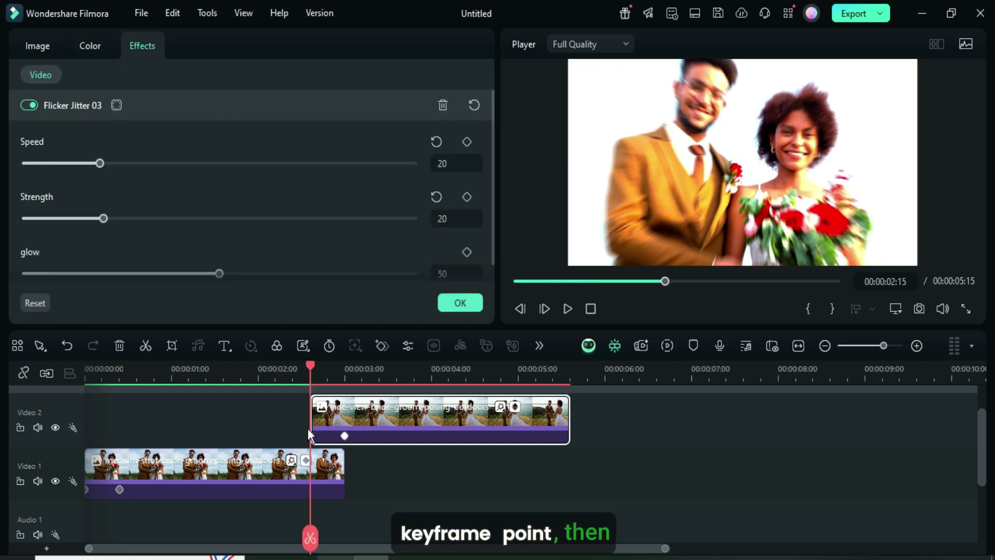
click(35, 49)
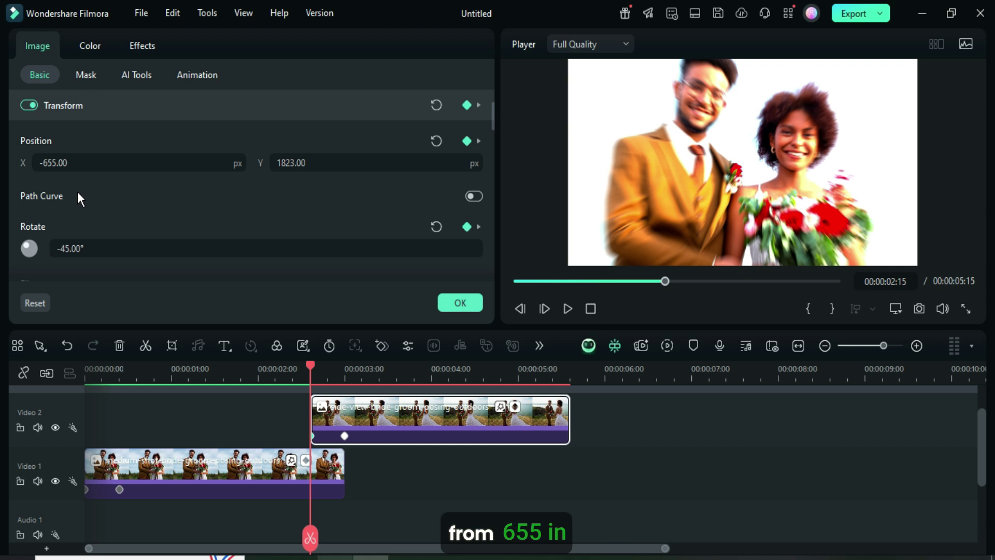
click(44, 163)
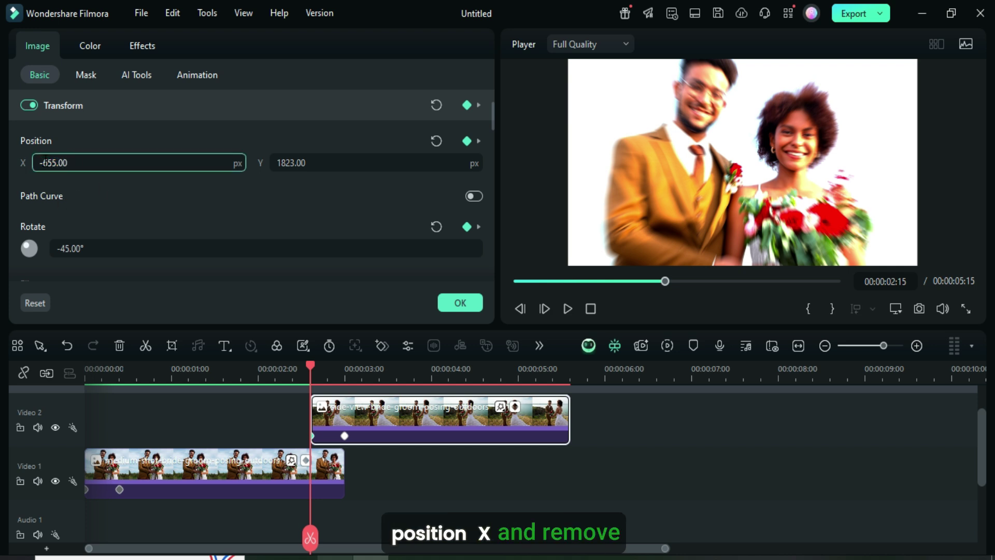
click(62, 248)
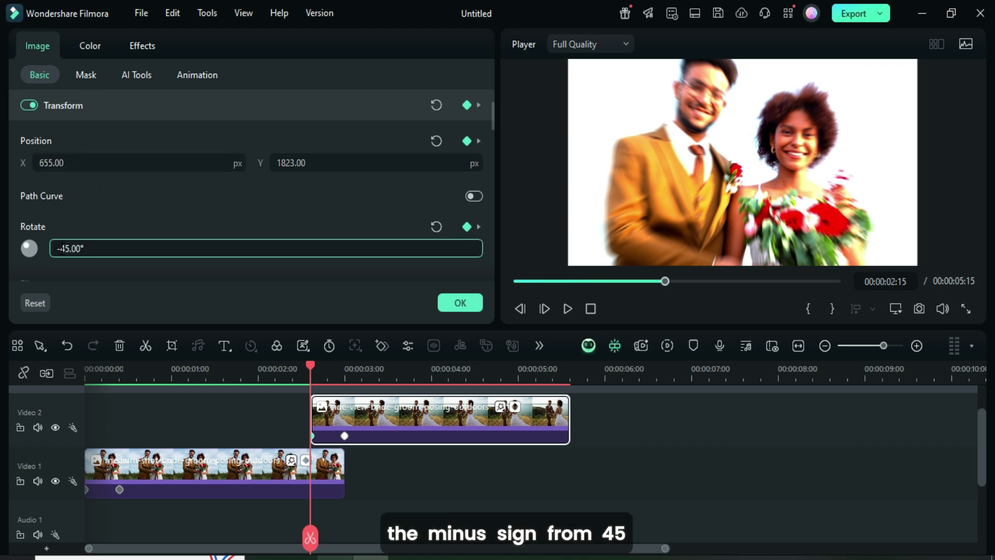
key(BackSpace)
key(Return)
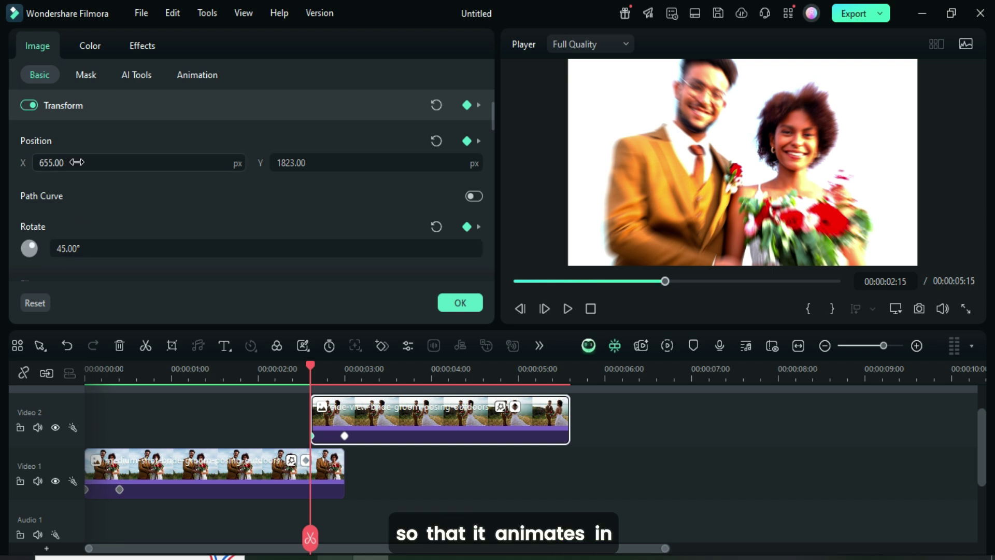
click(447, 306)
Render a preview of both stacked clips and play it to review the side-view photo's sweep-in.
click(514, 282)
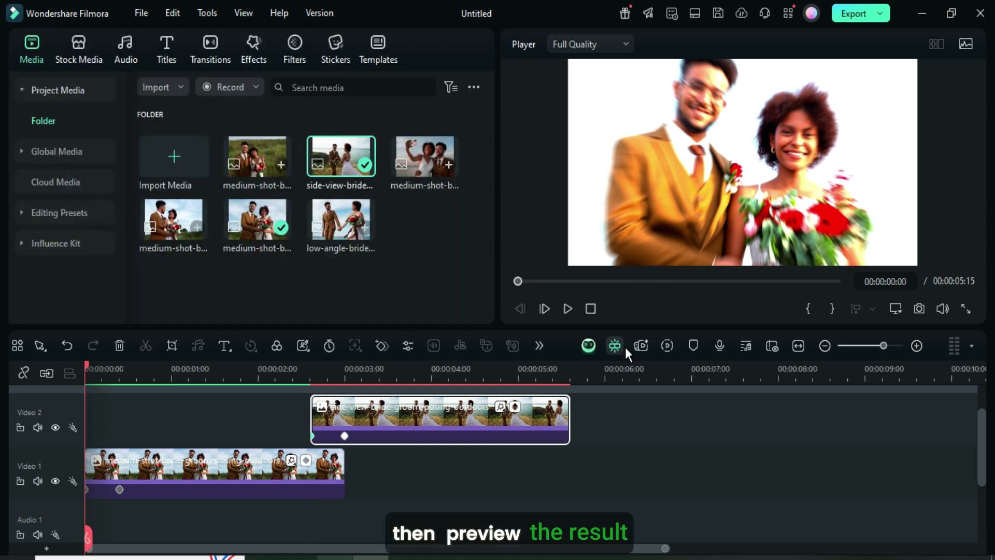
click(622, 346)
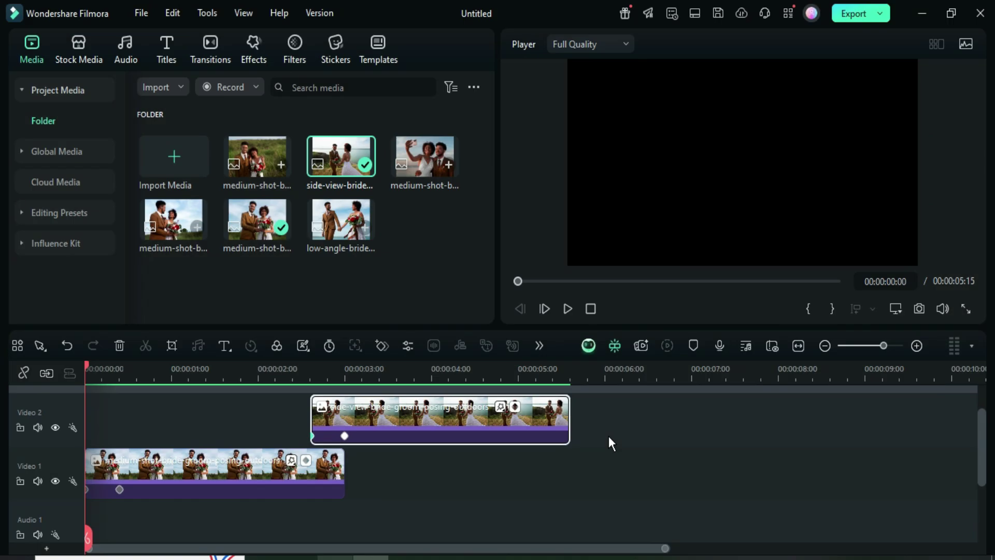
scroll(506, 440, up, 1)
click(567, 308)
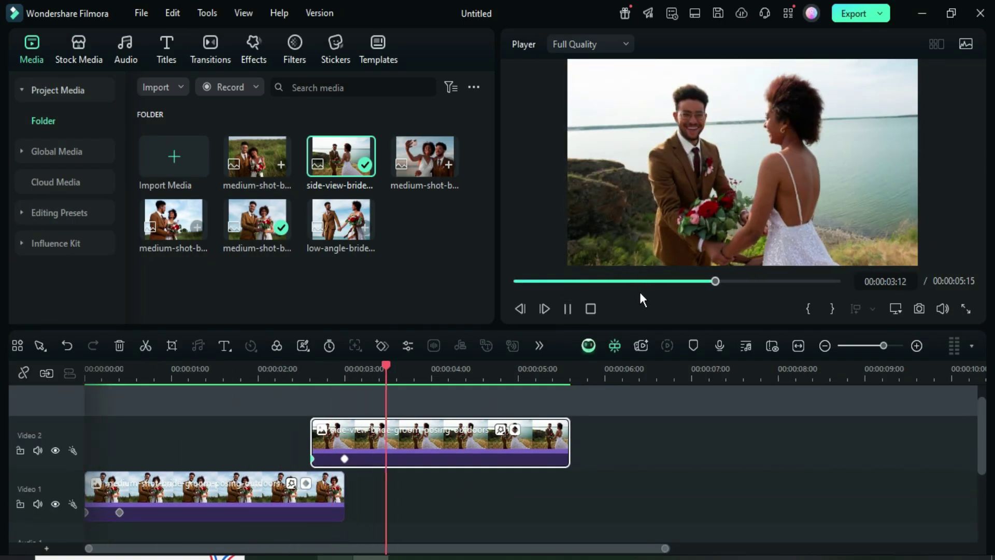
click(515, 280)
click(567, 309)
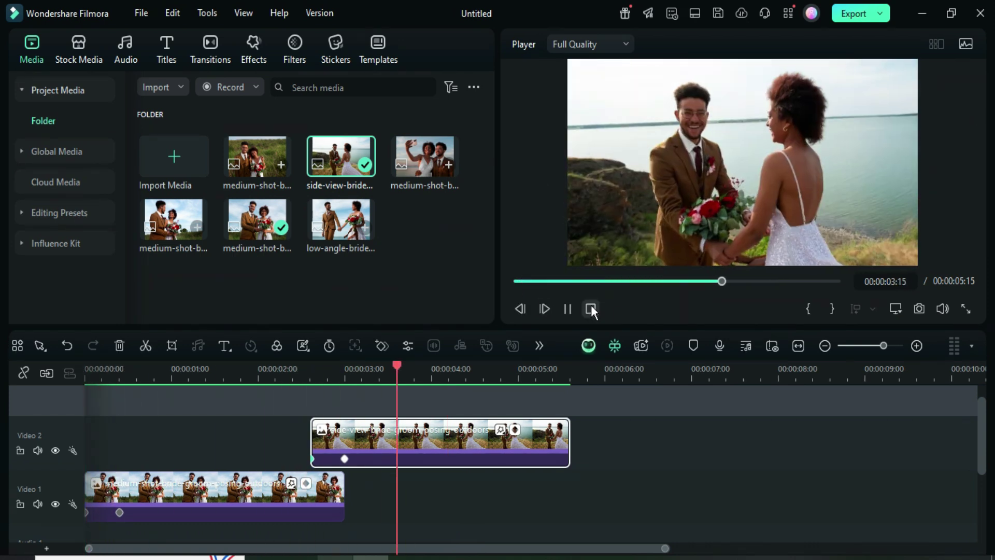
click(567, 308)
Copy the two staggered photo clips and paste them onto the tracks above.
drag(453, 362, 534, 369)
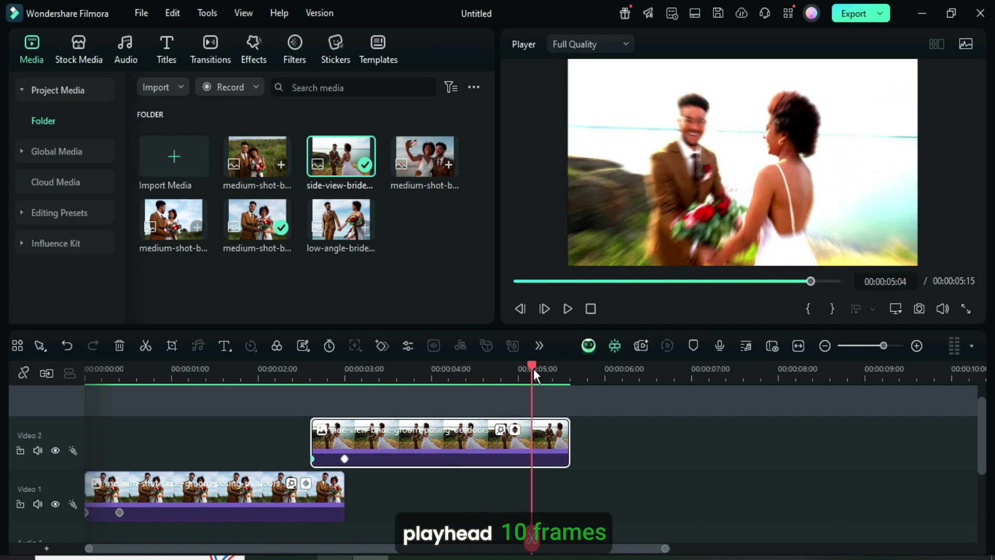
drag(472, 510, 274, 439)
right_click(375, 447)
click(409, 32)
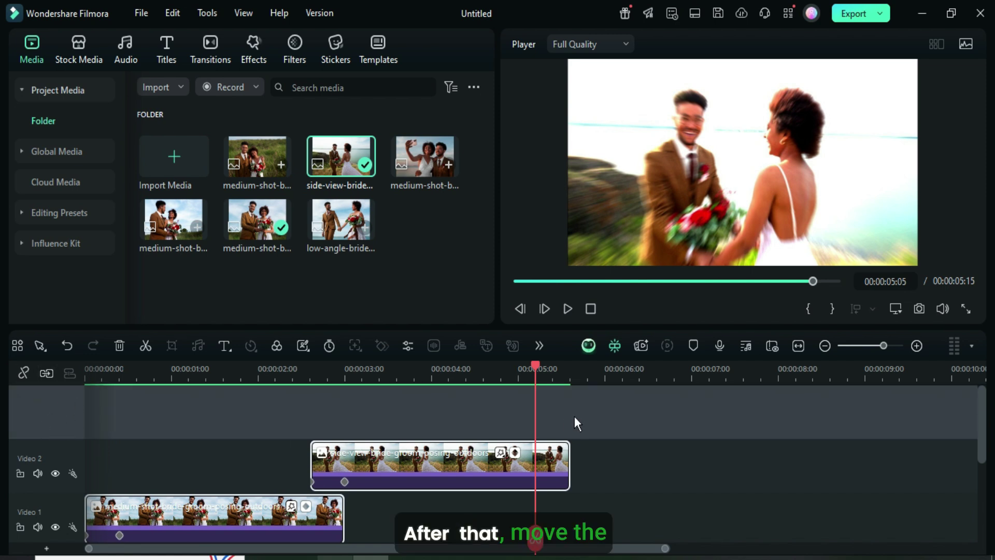
right_click(562, 406)
click(597, 67)
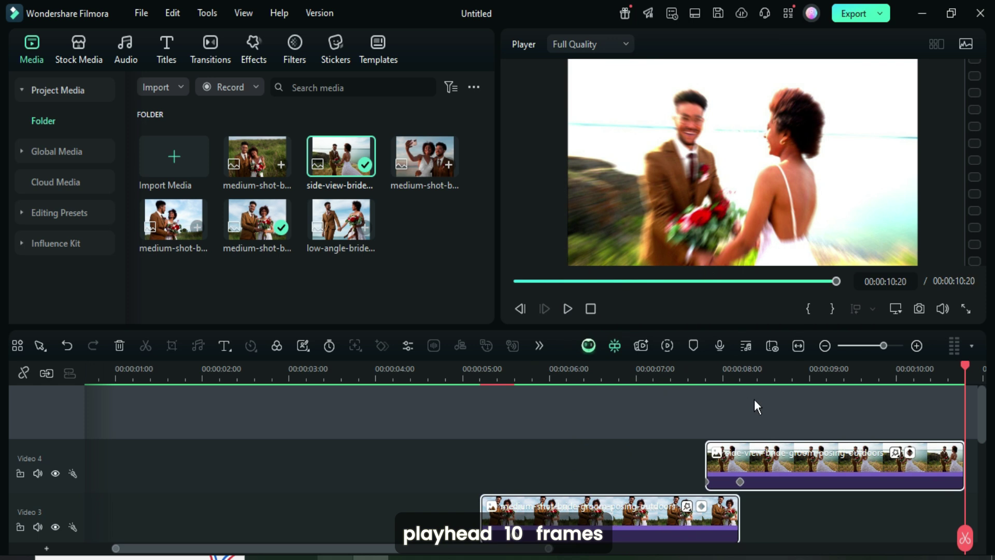
Duplicate the top clip pair onto new tracks Video 5 and Video 6.
scroll(754, 399, down, 3)
scroll(561, 445, up, 2)
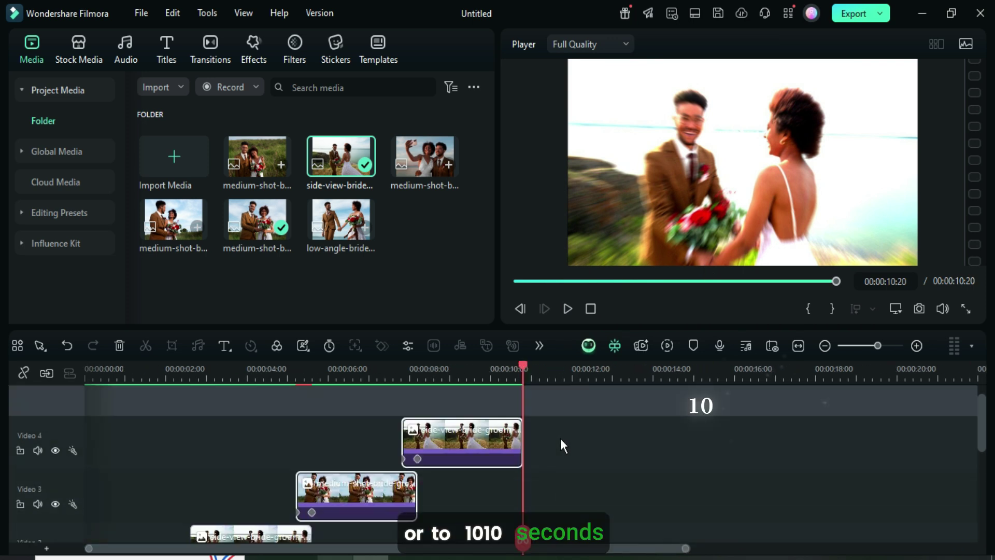
drag(522, 365, 507, 365)
scroll(441, 415, up, 1)
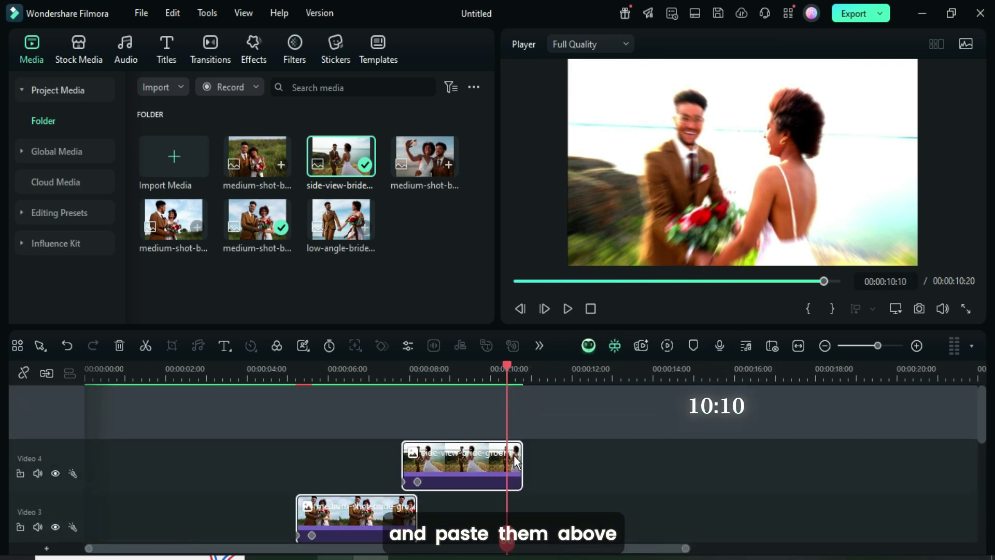
click(58, 414)
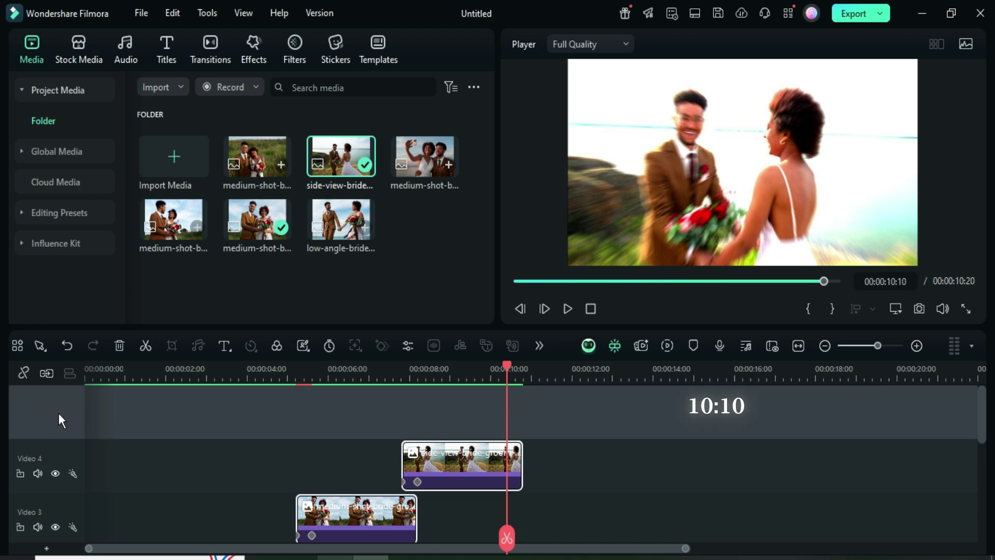
right_click(539, 411)
click(573, 65)
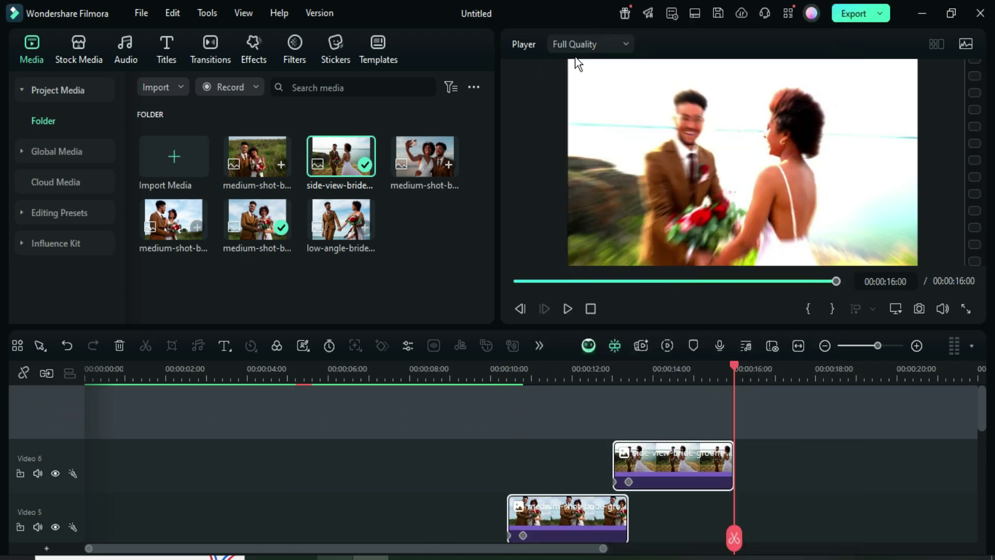
scroll(699, 422, down, 1)
Replace the Video 3 clip's photo with the low-angle bride shot.
click(517, 282)
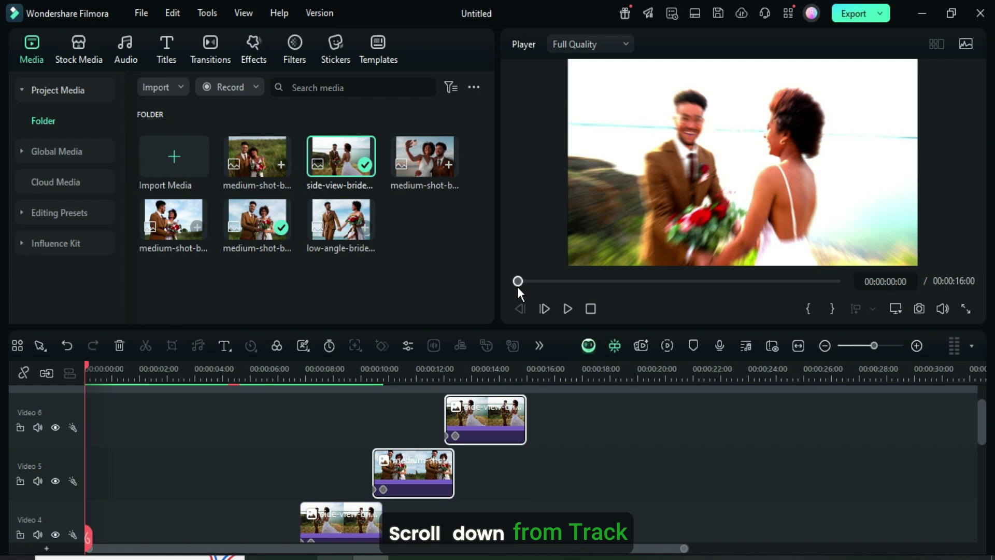
scroll(555, 409, down, 3)
scroll(347, 481, up, 3)
scroll(418, 476, down, 4)
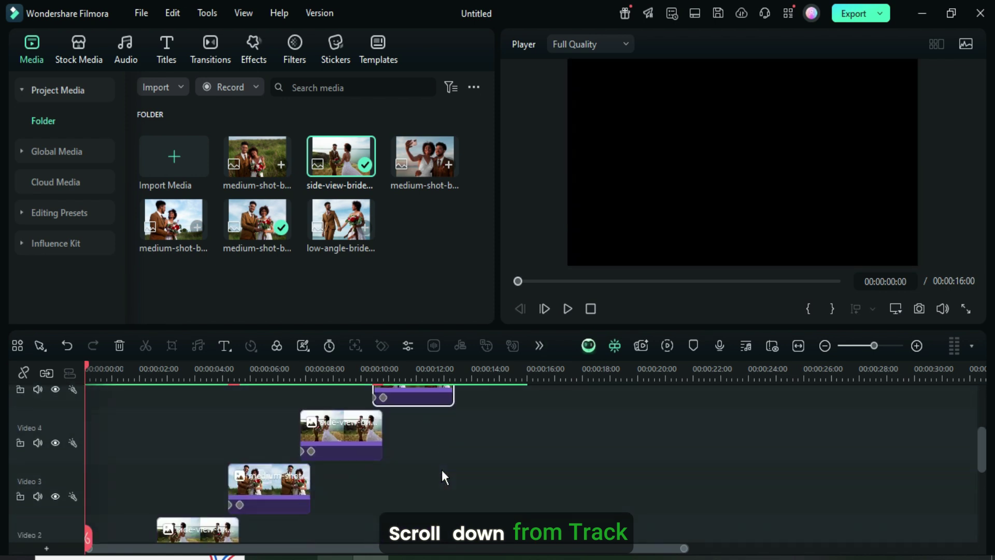
scroll(230, 504, up, 1)
click(275, 484)
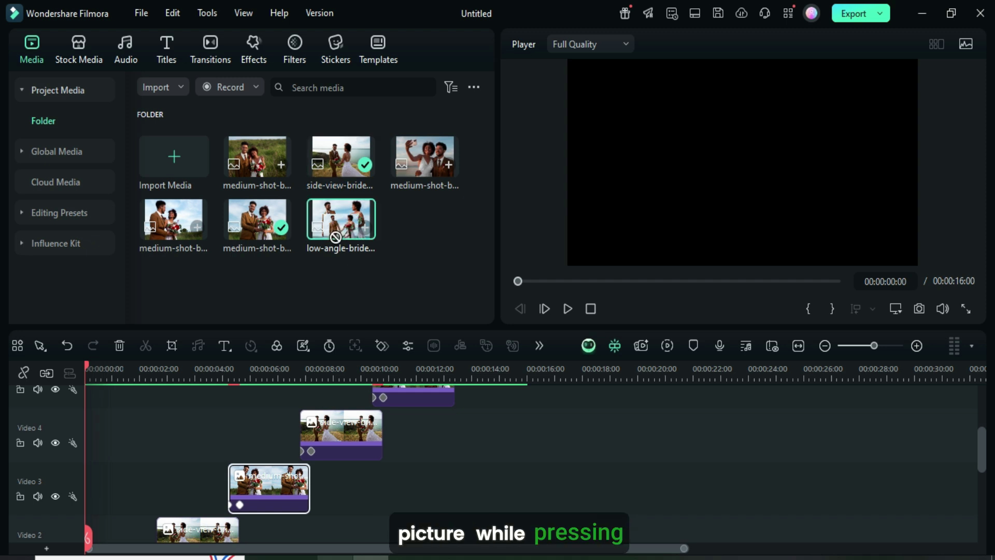
drag(336, 237, 266, 486)
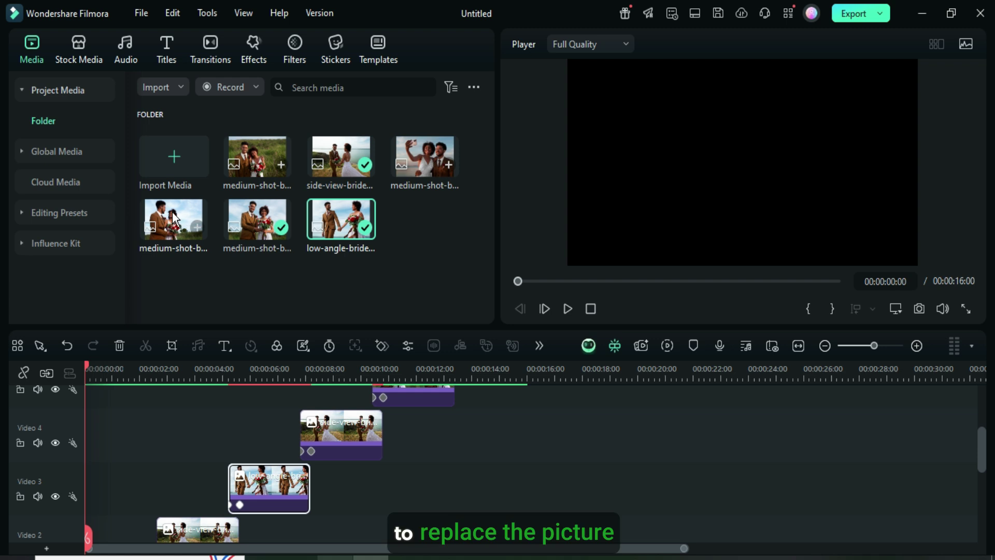
Replace the photos on Video 4, Video 5 and Video 6 with other bride-and-groom shots.
drag(176, 220, 339, 435)
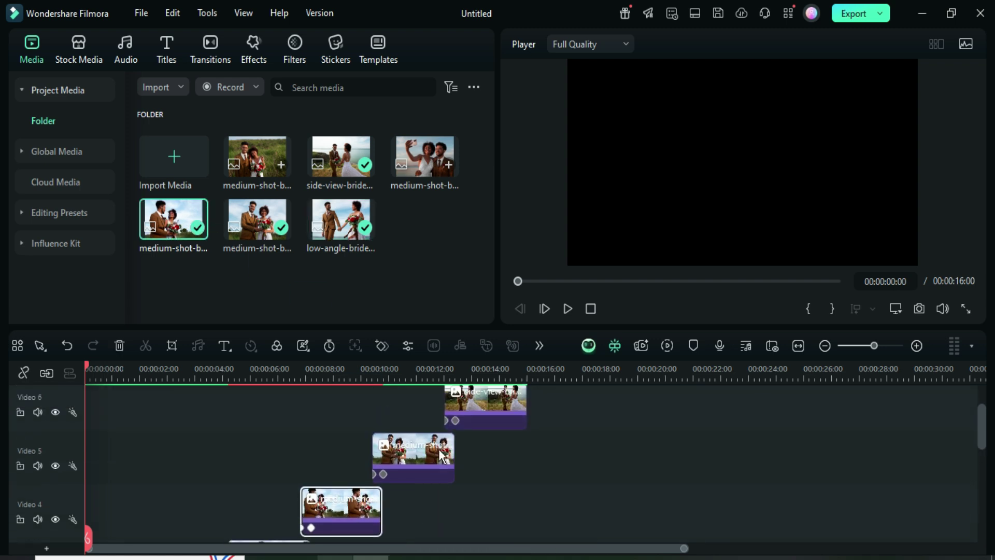
scroll(415, 415, up, 2)
drag(412, 164, 425, 445)
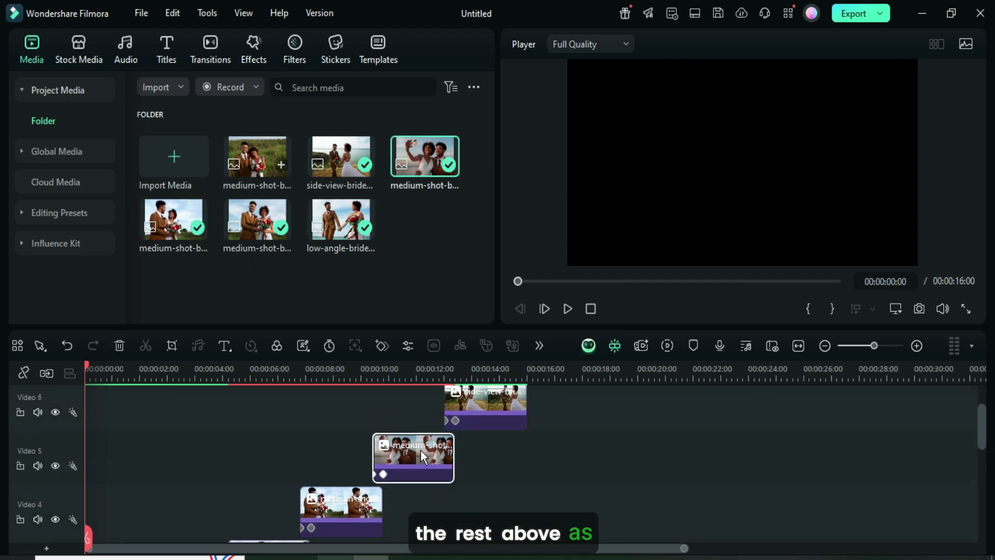
scroll(425, 446, up, 1)
drag(256, 162, 521, 451)
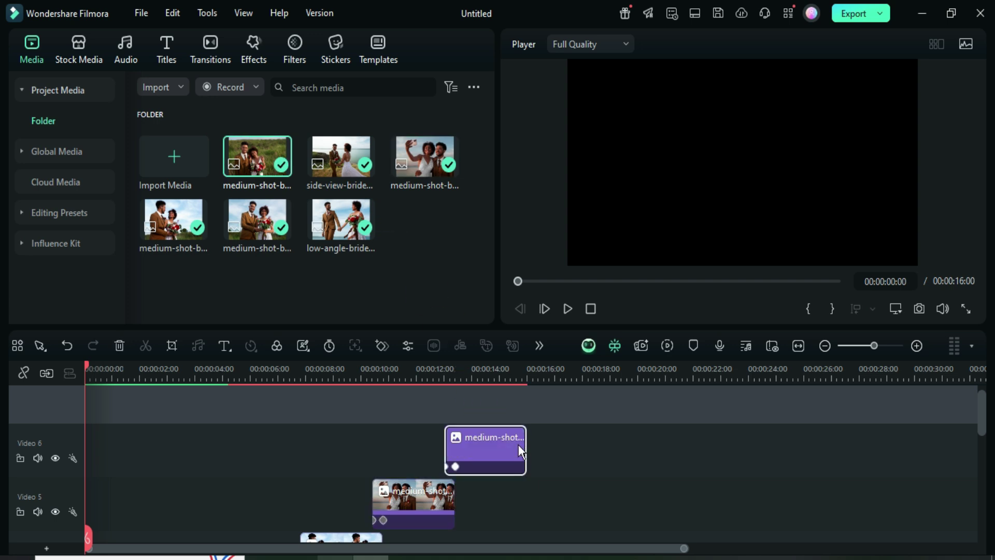
scroll(544, 445, down, 2)
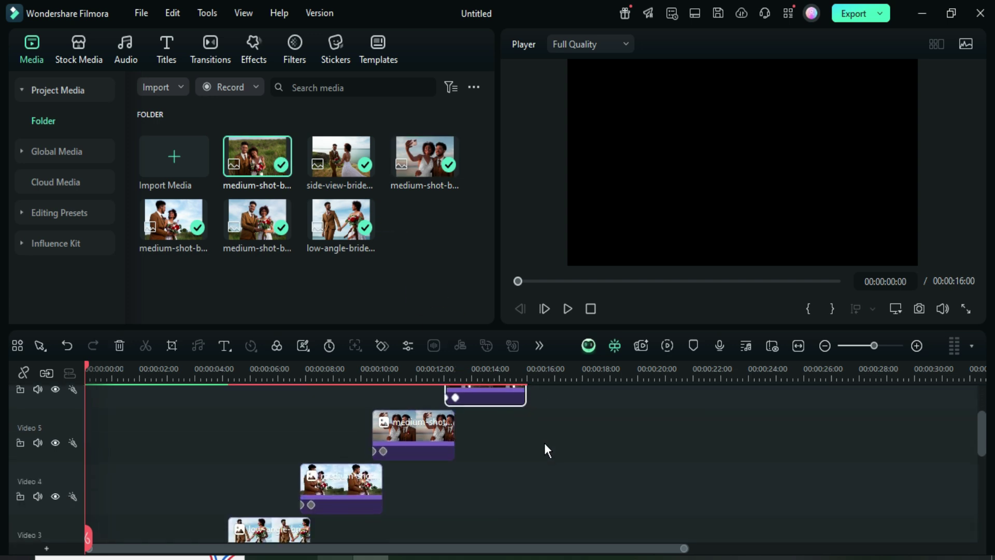
scroll(541, 440, up, 2)
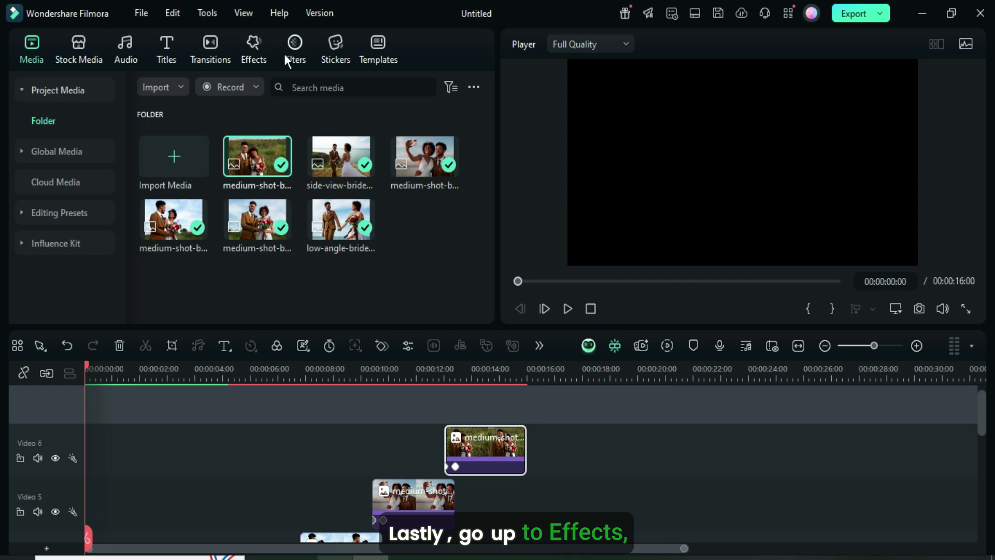
Search effects for 'garden pack overlay 02', add Garden Pack Overlay 2 on a new top track, and extend it to 00:00:16:00.
click(251, 52)
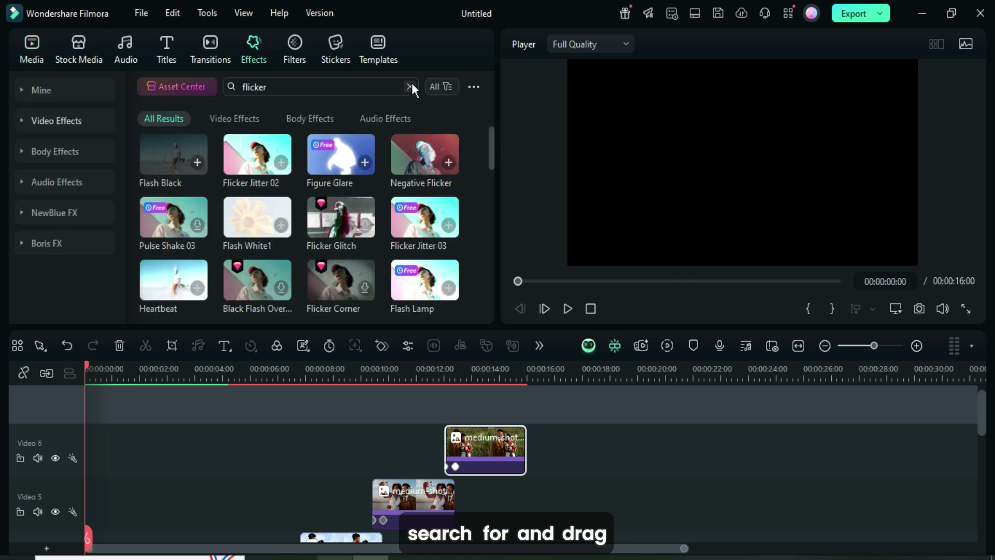
click(411, 85)
click(255, 88)
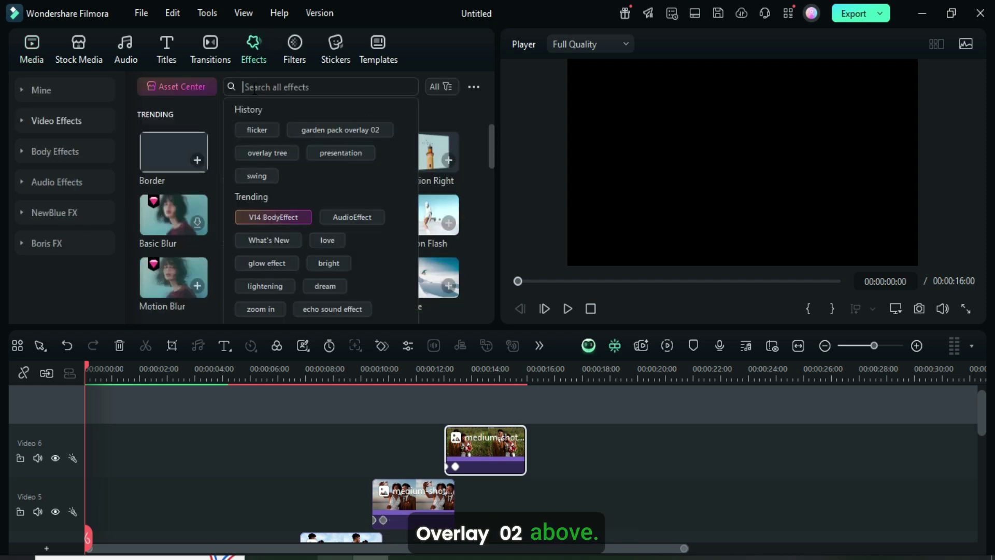
click(330, 131)
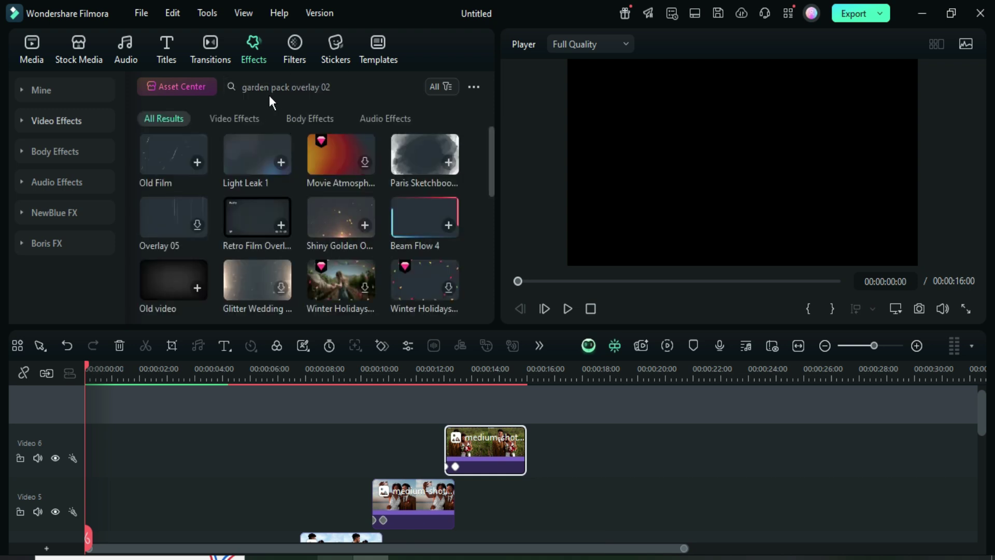
scroll(464, 177, down, 5)
scroll(466, 176, up, 3)
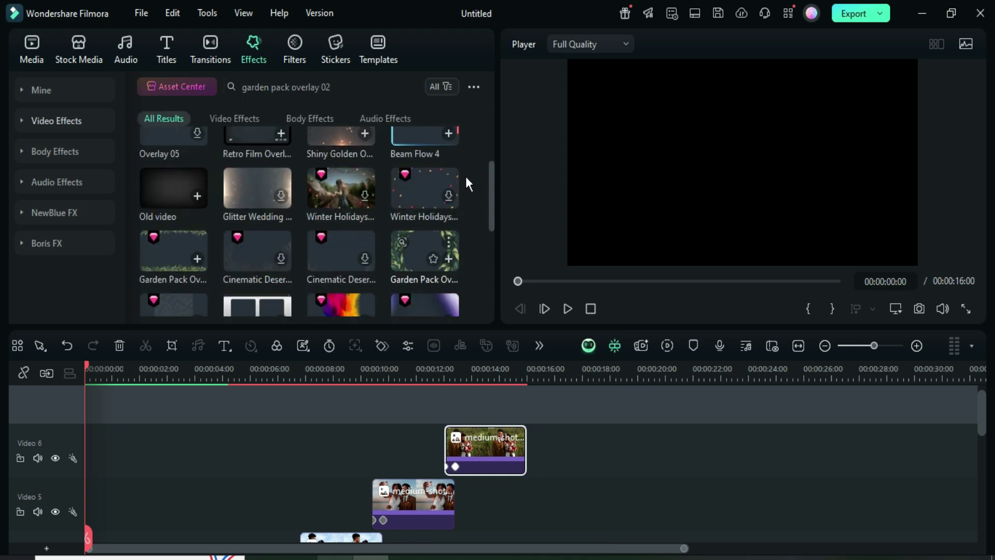
click(196, 242)
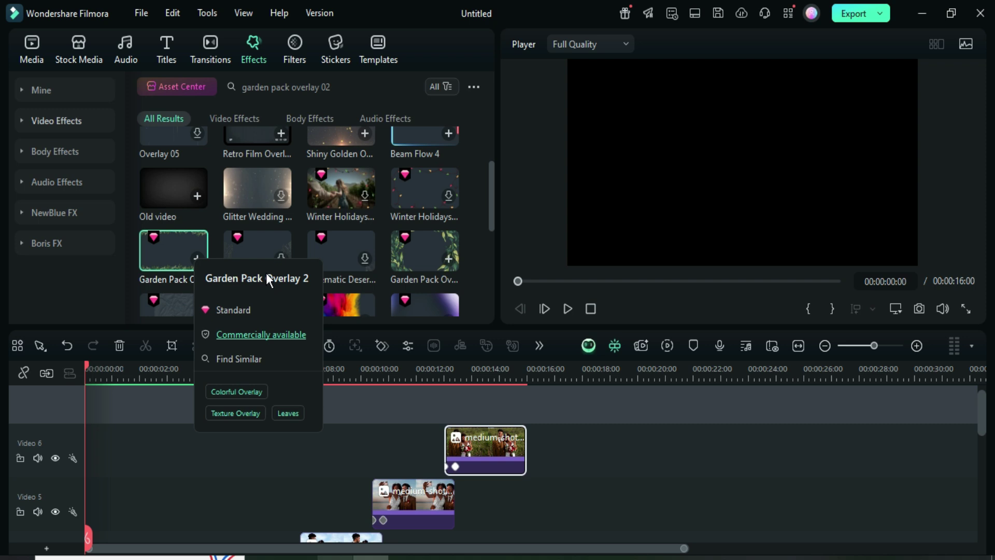
drag(163, 245, 148, 424)
drag(219, 430, 520, 435)
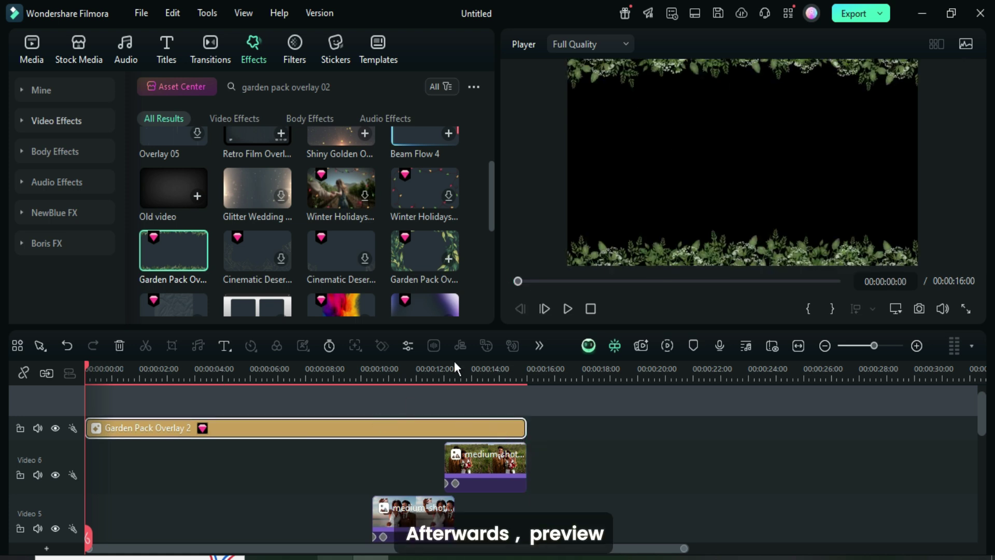
Return to the Media library and render the full 16-second timeline preview.
scroll(460, 409, down, 3)
scroll(460, 412, up, 3)
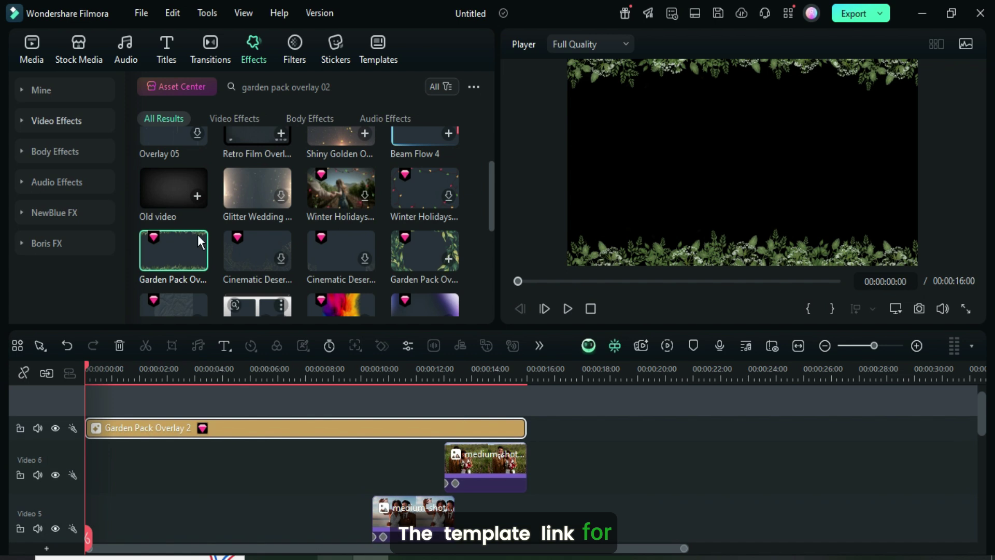
click(33, 55)
scroll(577, 471, down, 5)
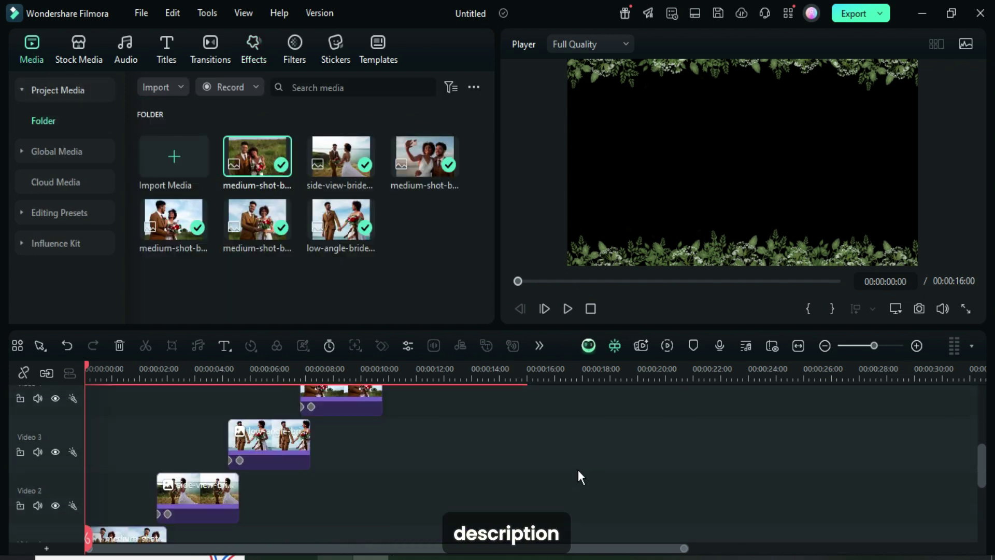
click(672, 343)
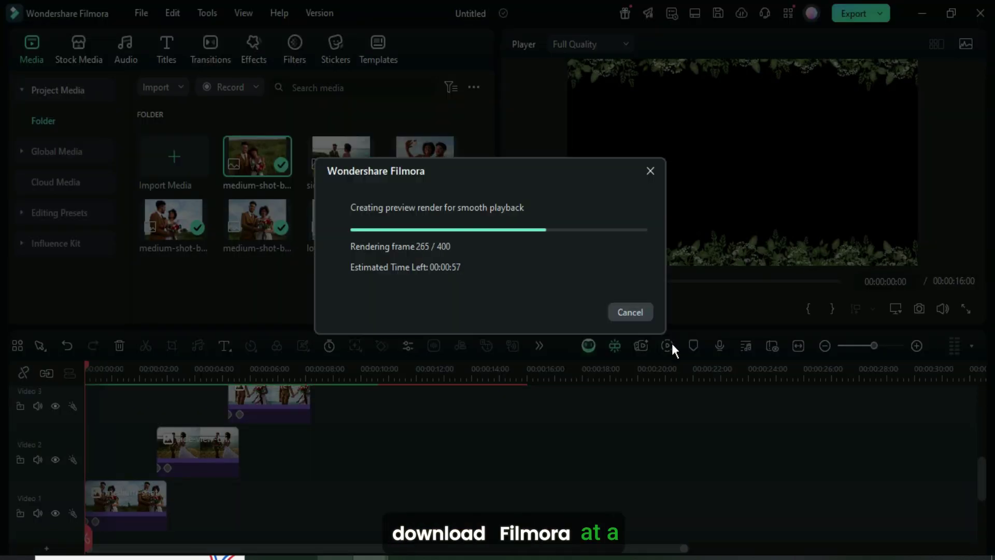
Play the wedding cascade from the start inside the leafy overlay frame.
scroll(436, 434, down, 1)
scroll(436, 433, up, 5)
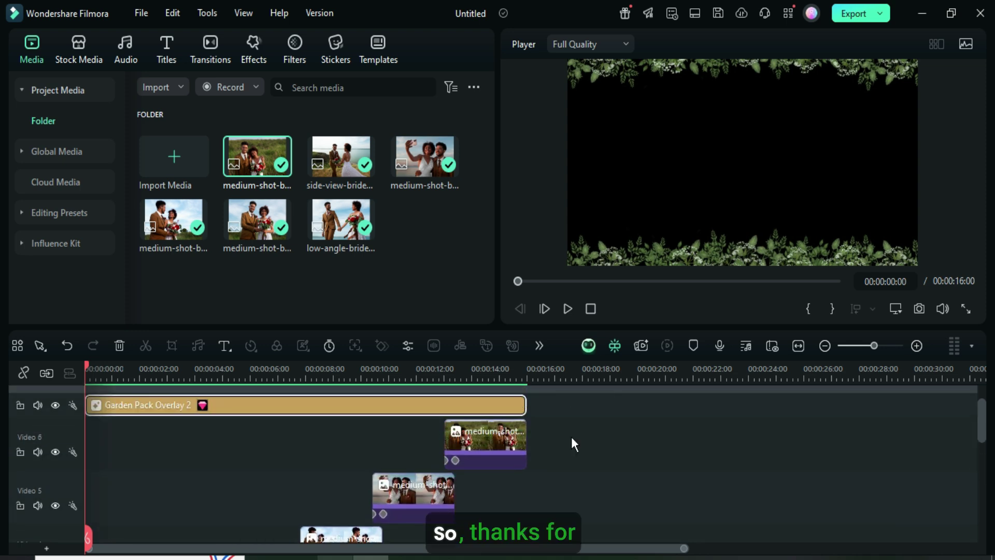
scroll(564, 425, down, 3)
click(567, 309)
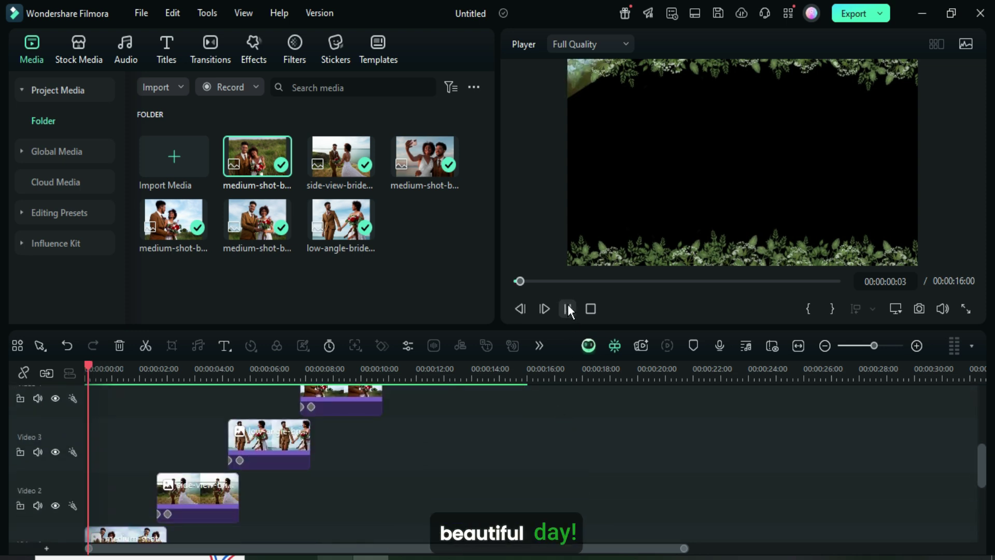